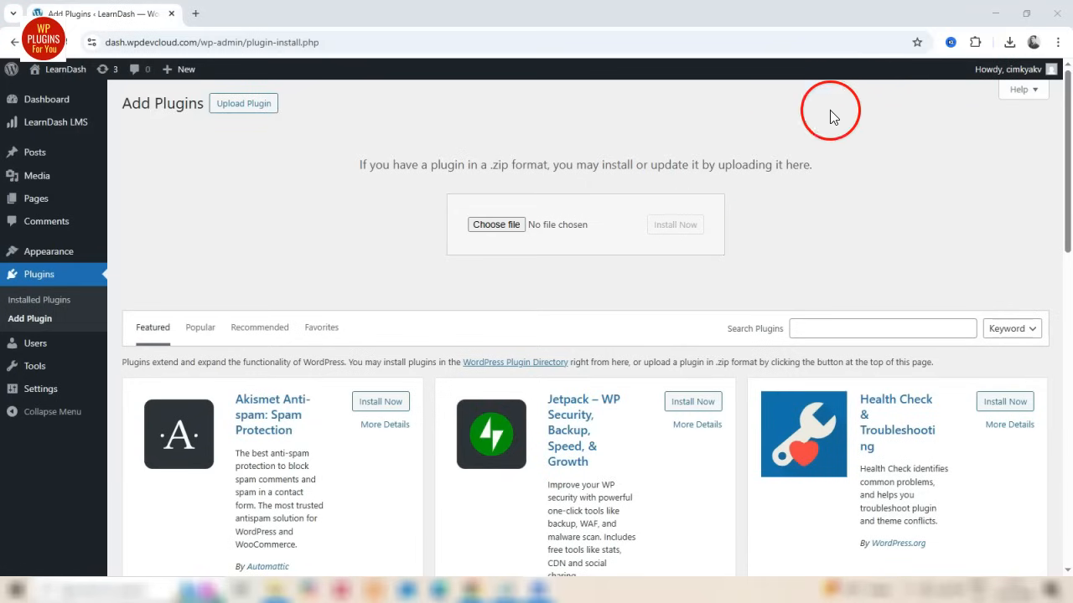
Upload and install the downloaded wppfu-ldash-cert-downloader-v1.0.0 (1).zip plugin file and activate LearnDash Certificate Downloader
click(1009, 42)
drag(913, 105, 639, 210)
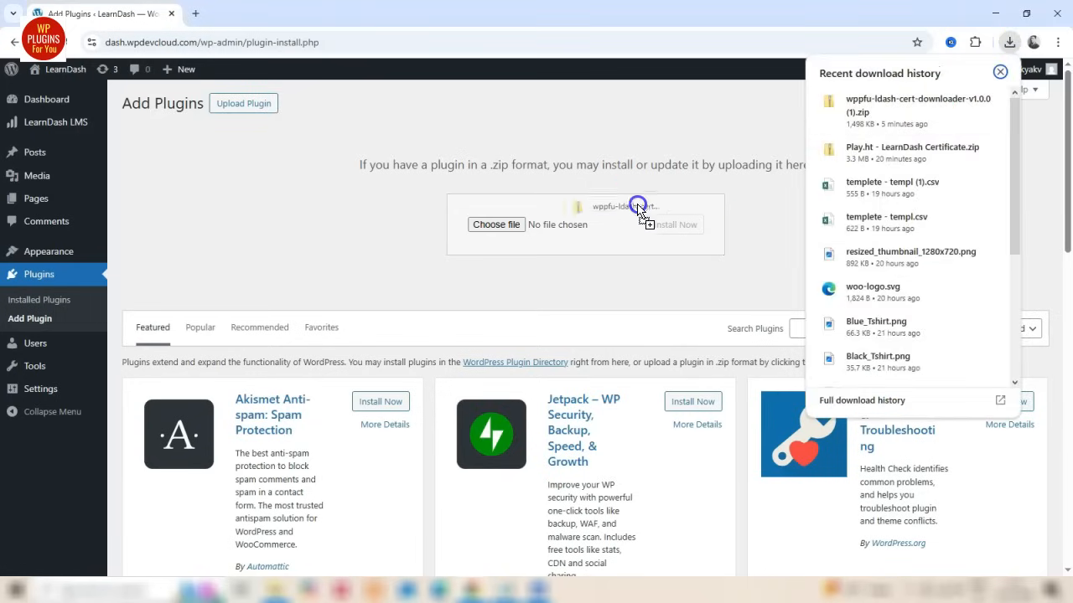
drag(557, 233, 558, 234)
click(683, 231)
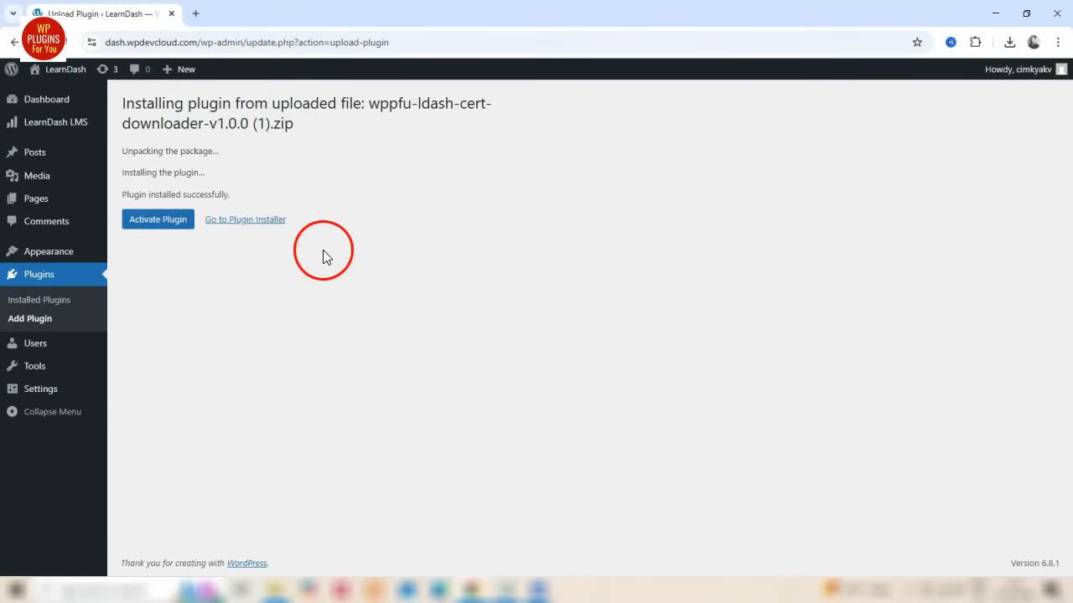
click(164, 225)
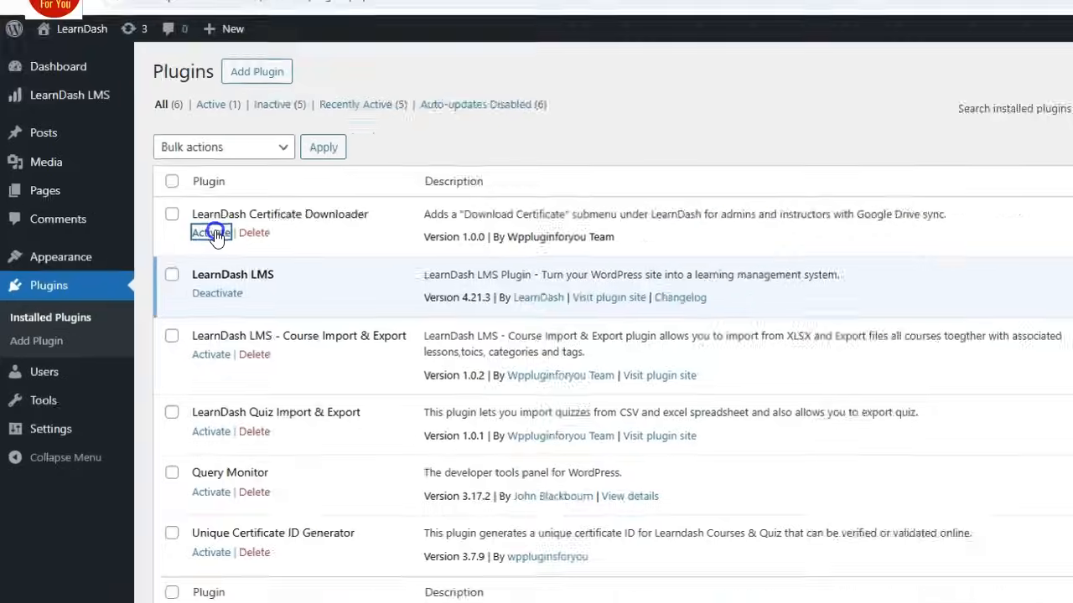
click(172, 234)
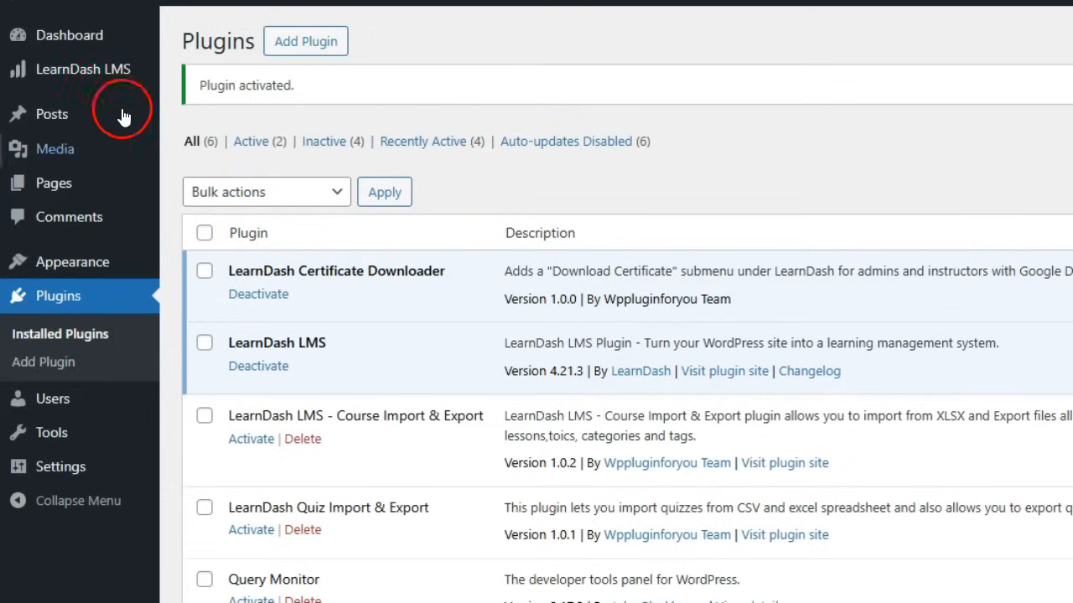
Open LearnDash's Download Certificates page and enter a learner's first name in the certificate search field
mouse_move(115, 80)
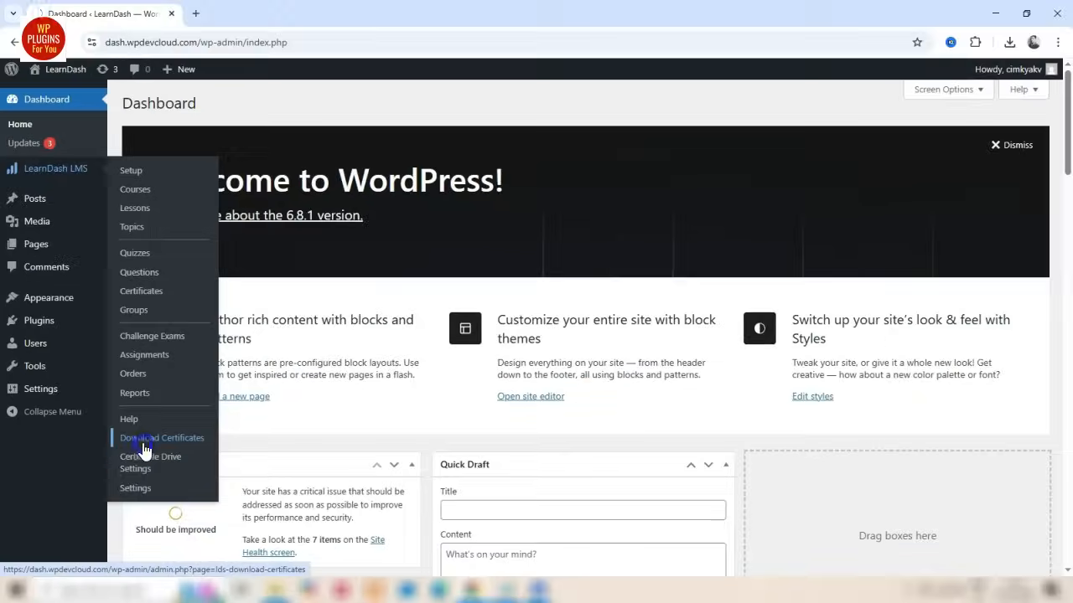
click(151, 447)
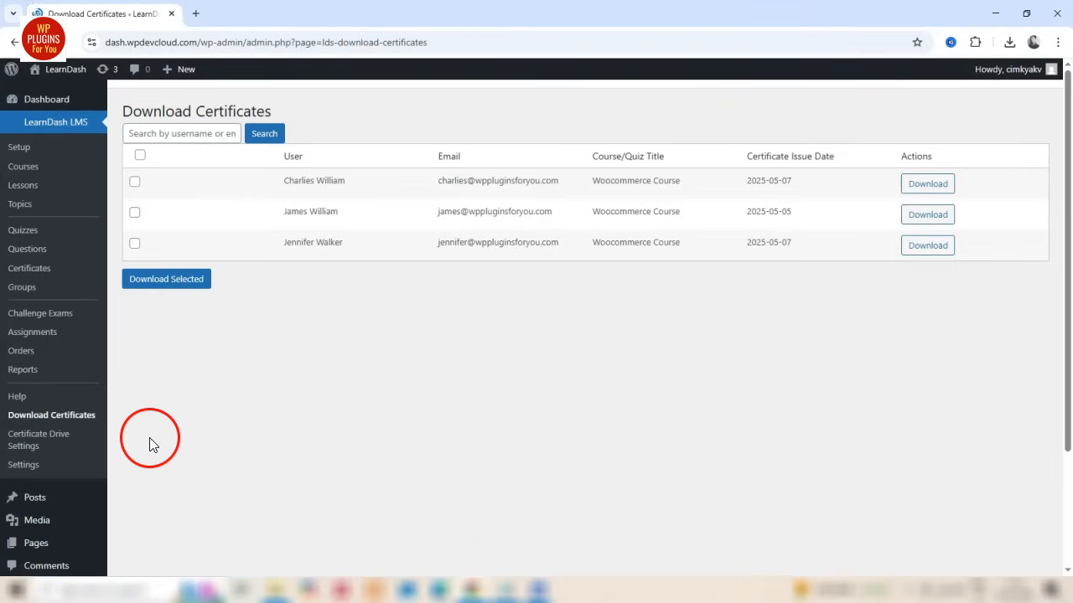
click(181, 134)
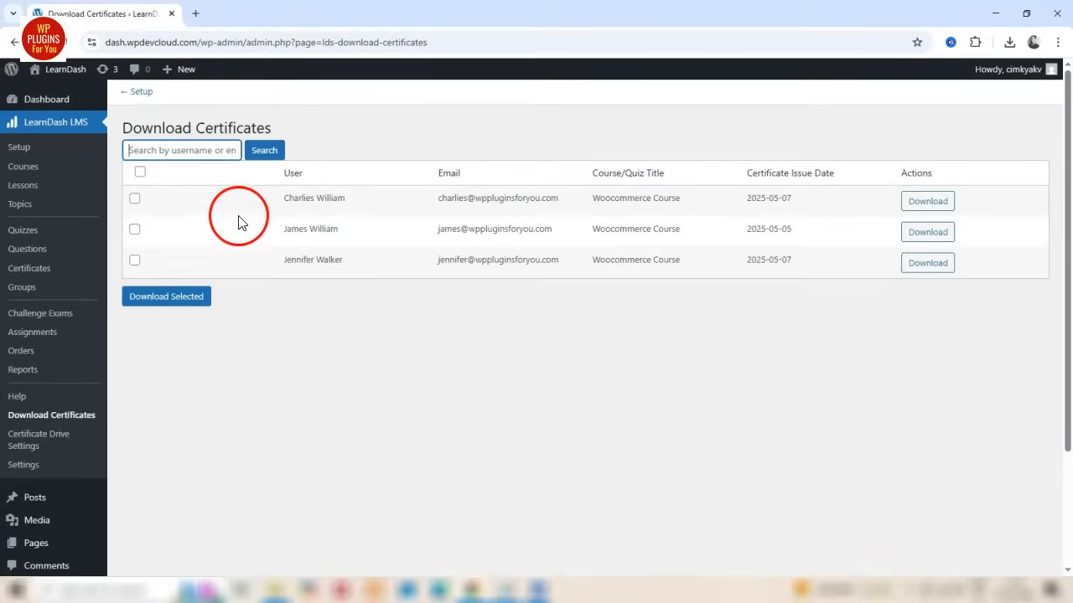
text(charlies)
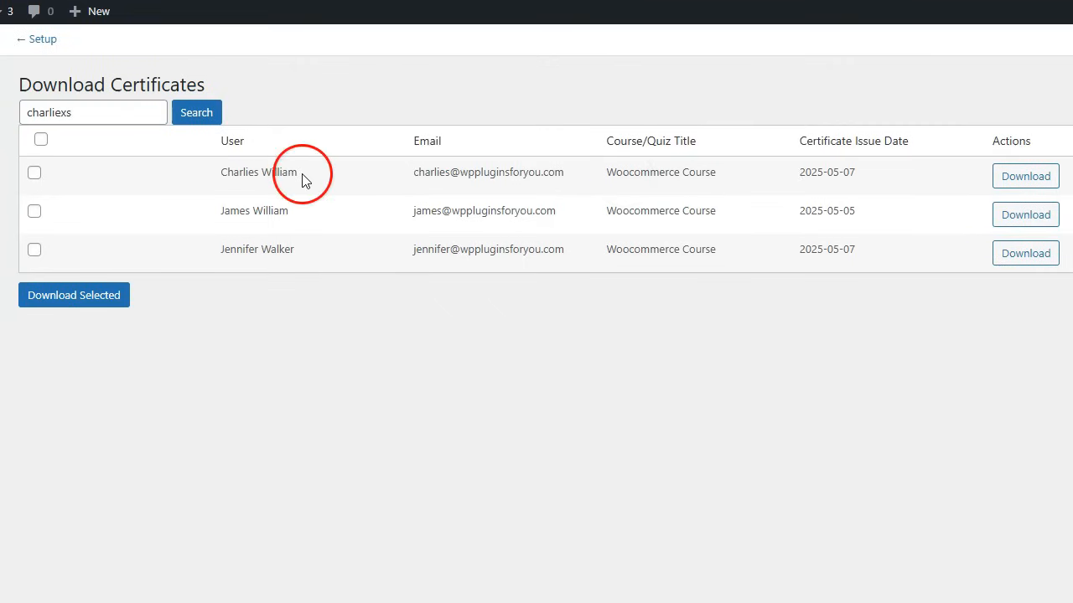
Examine the first certificate row's user, email, course title, issue date and download action
drag(221, 168, 297, 174)
drag(410, 173, 808, 176)
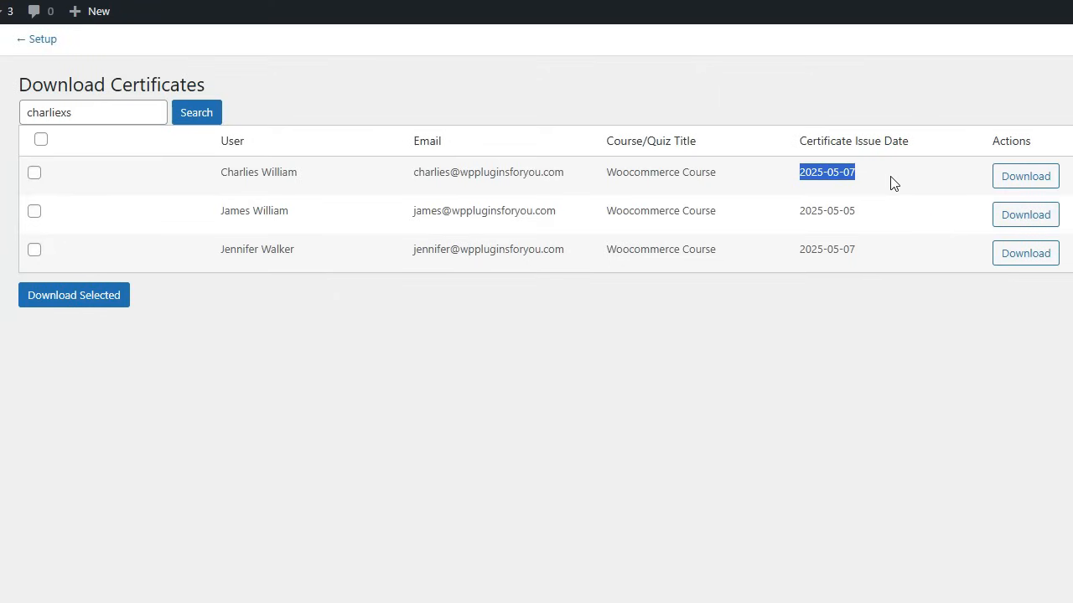
click(945, 177)
click(1001, 179)
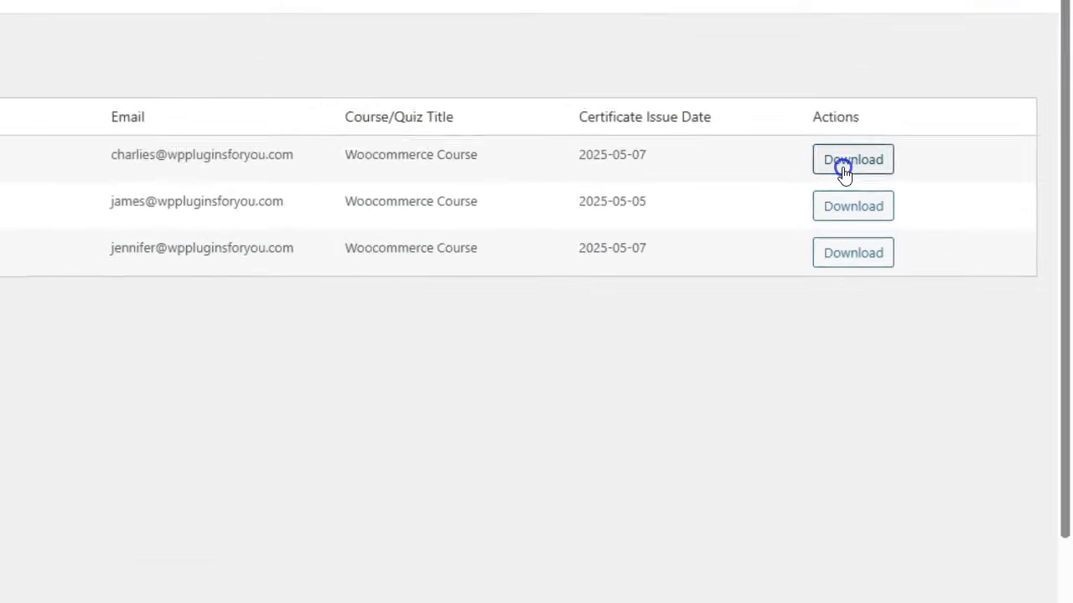
Download the first listed learner's certificate as a PDF into the Downloads folder and open the saved file
click(916, 206)
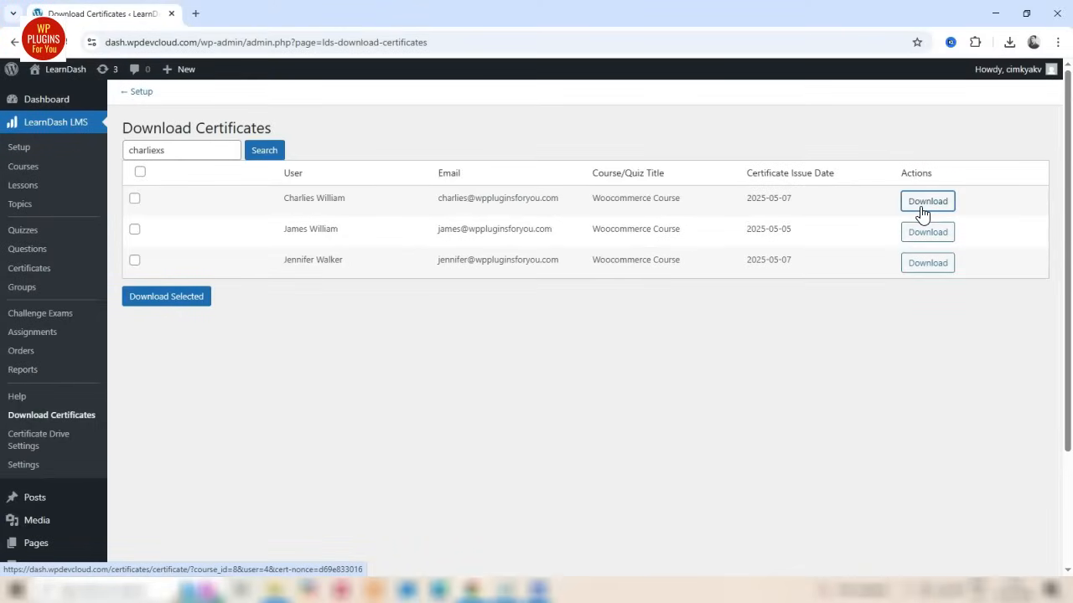
click(421, 299)
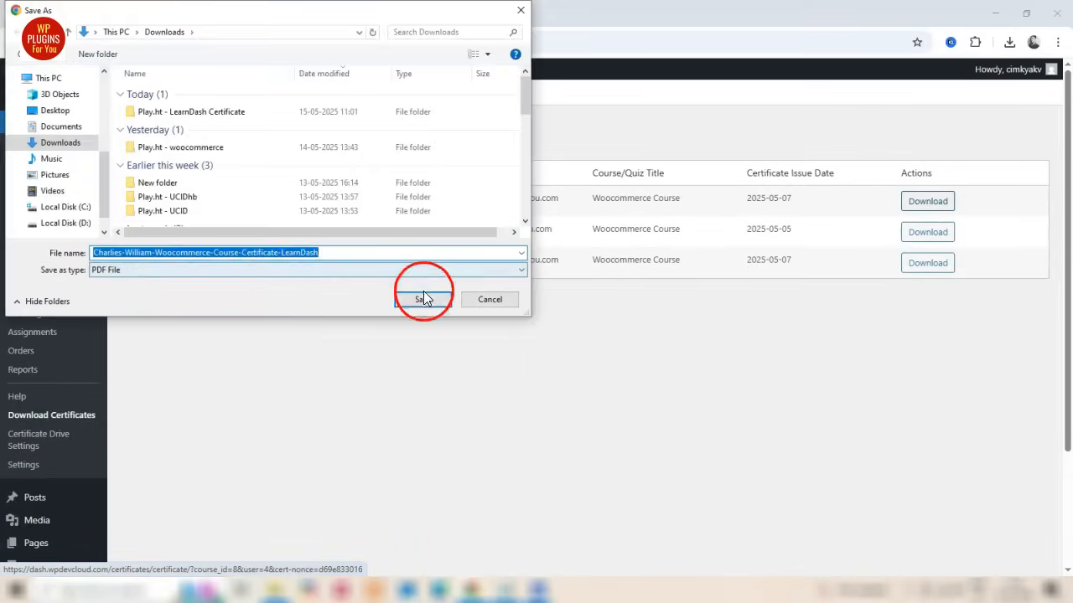
click(1008, 44)
click(896, 105)
drag(584, 437, 726, 450)
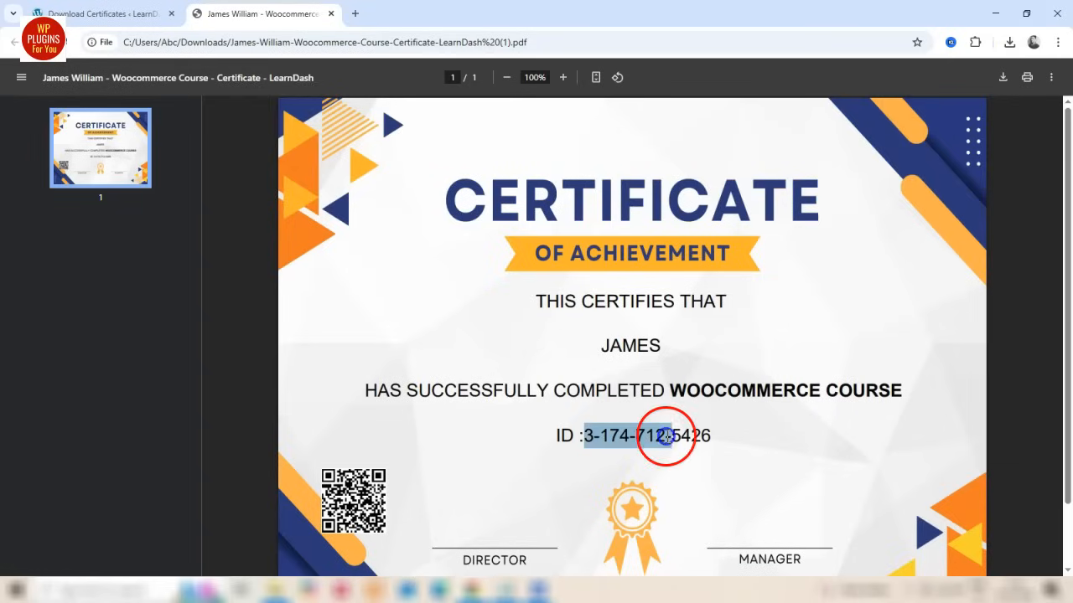
click(726, 448)
scroll(732, 451, down, 1)
click(633, 338)
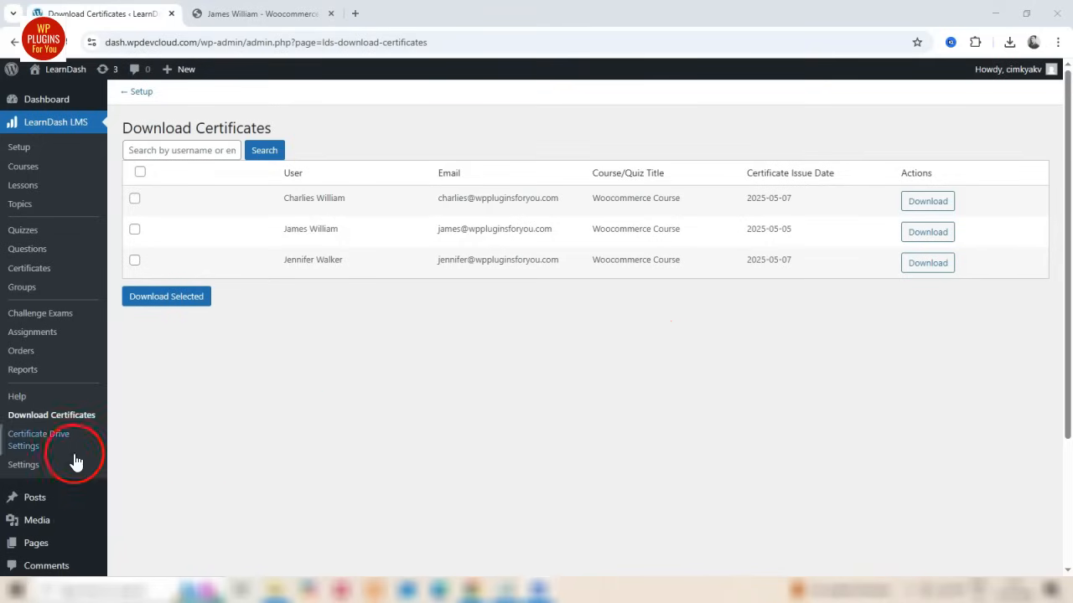
Open LearnDash's Certificate Drive Settings and read through the Google Drive API fields and integration setup instructions
click(35, 455)
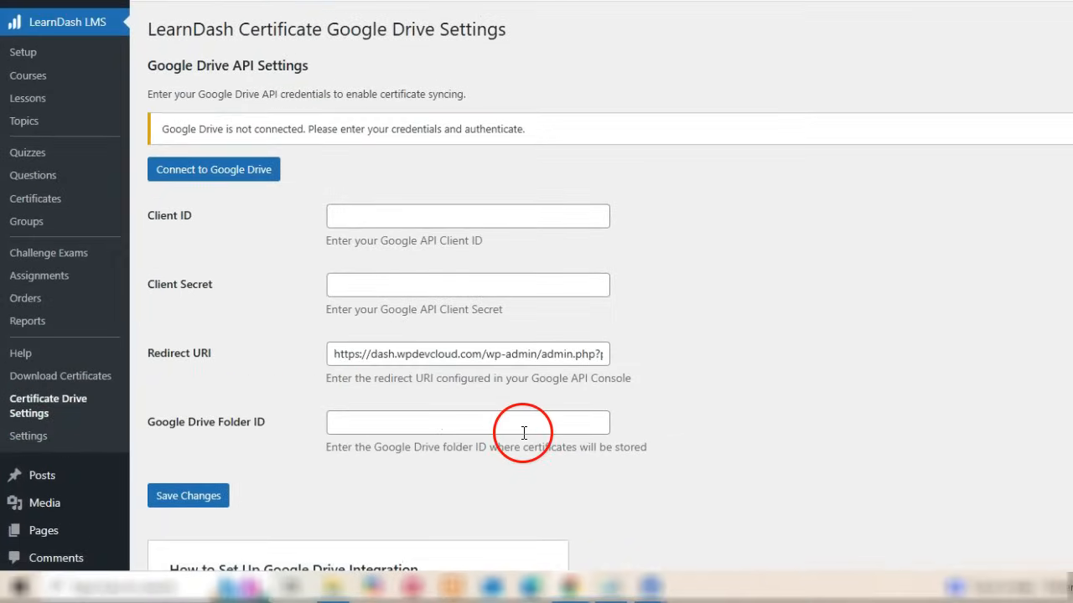
scroll(503, 423, down, 2)
scroll(545, 419, up, 1)
scroll(537, 427, up, 1)
scroll(582, 481, down, 3)
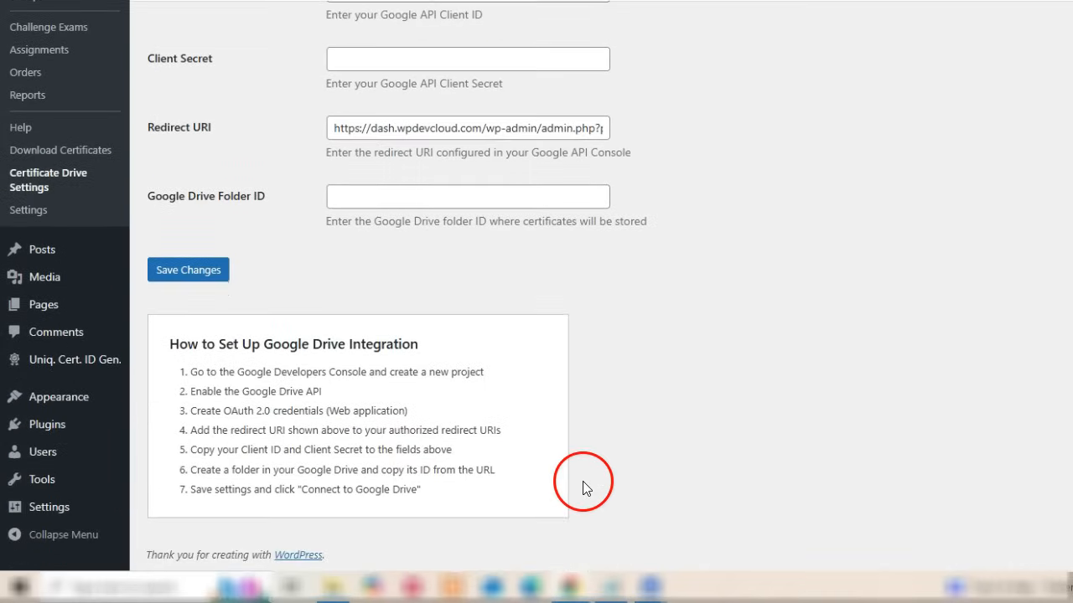
scroll(587, 429, up, 3)
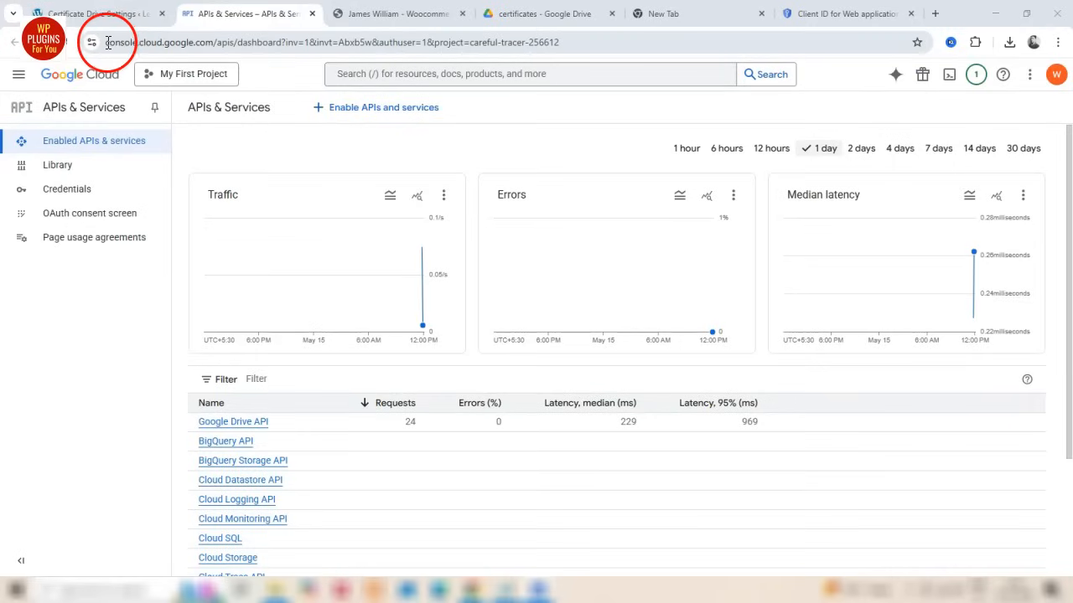
Switch to the Google Cloud console and open the Google Drive API from the enabled APIs and services
drag(107, 42, 220, 41)
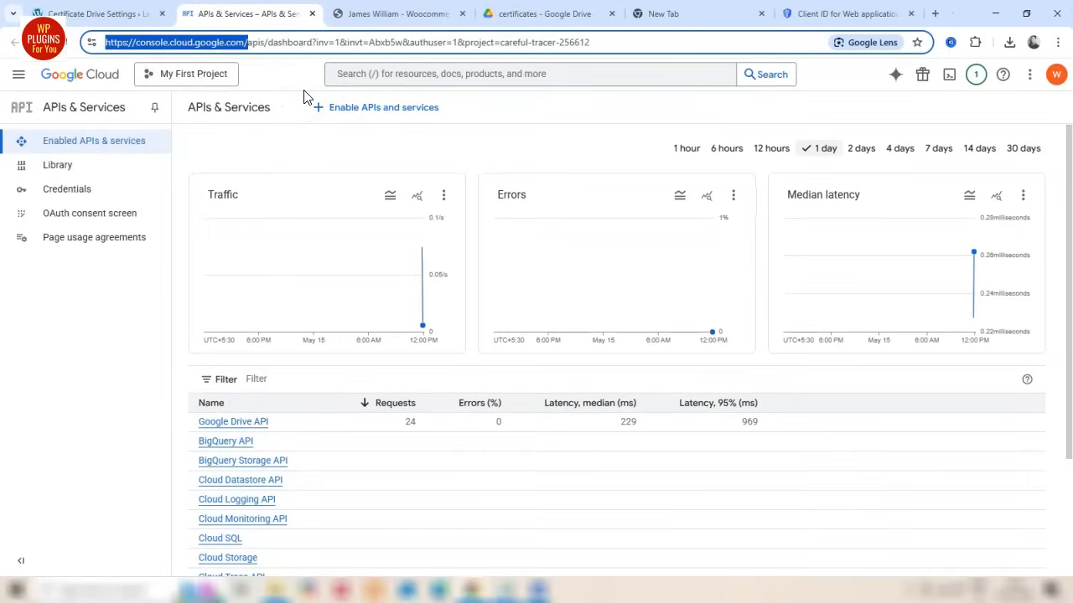
click(65, 151)
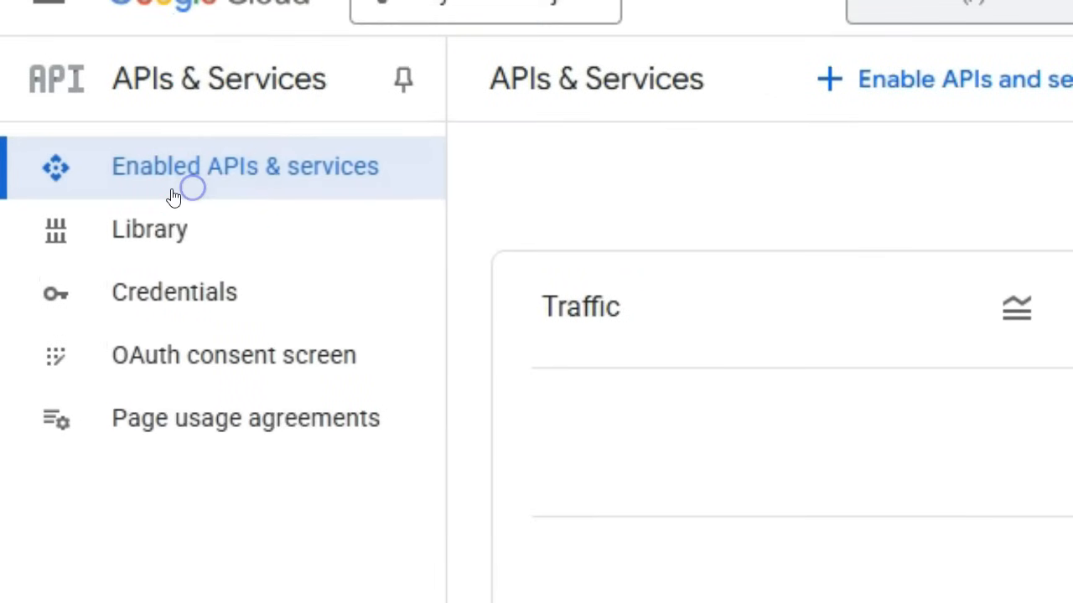
scroll(447, 402, down, 3)
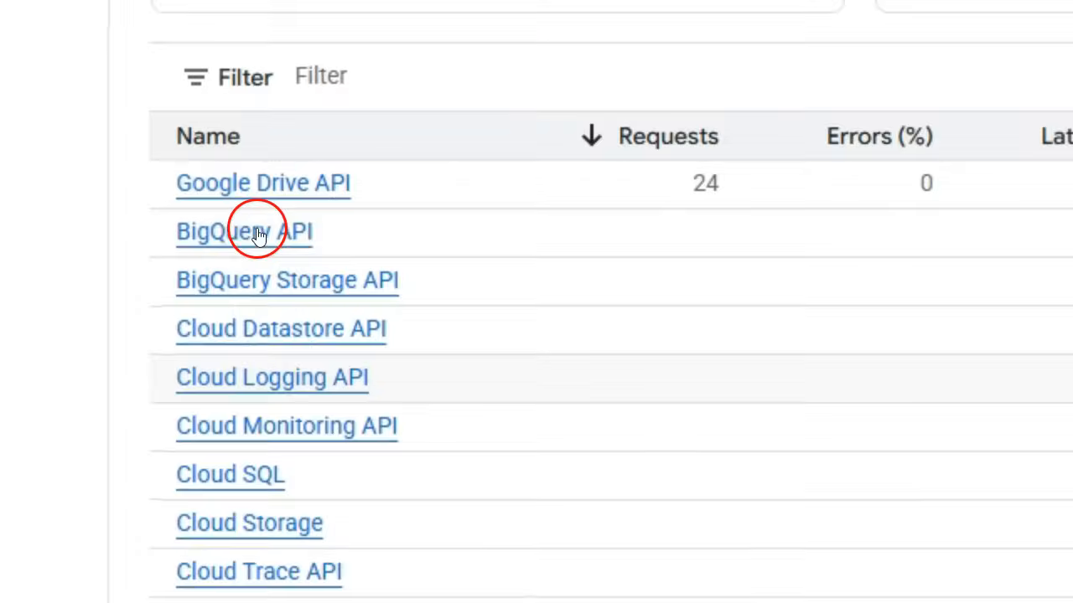
click(266, 199)
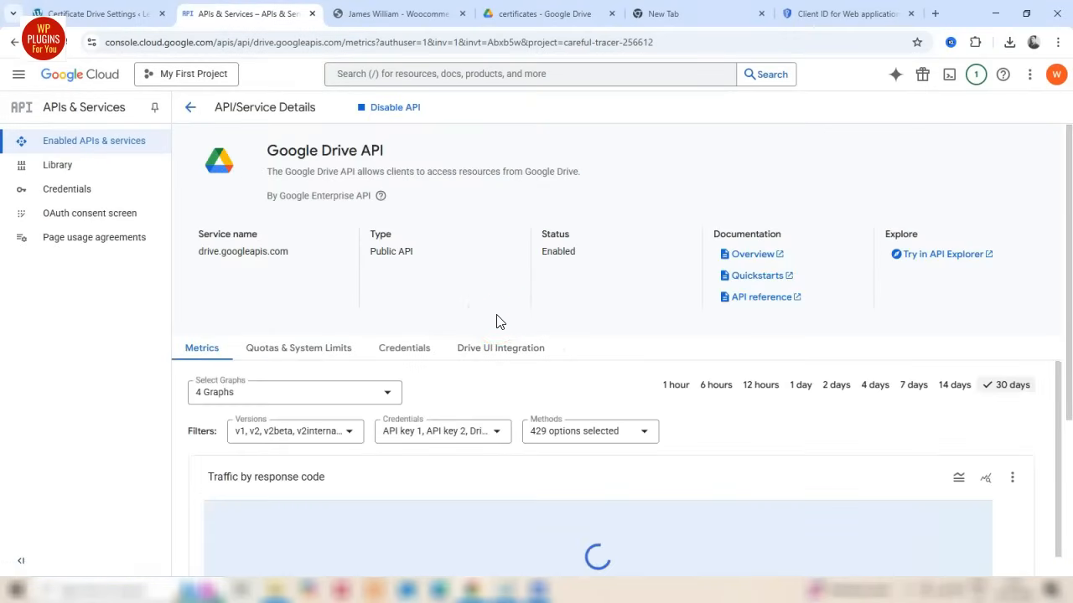
Open the Drive Sync OAuth client from the Google Drive API's credentials and review its configuration
click(406, 356)
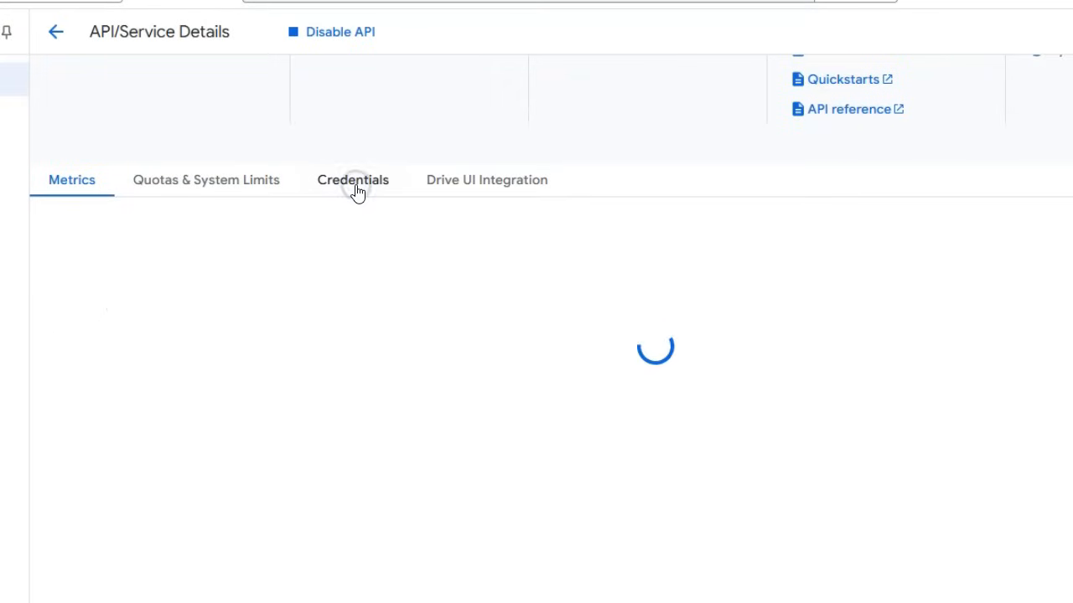
click(162, 424)
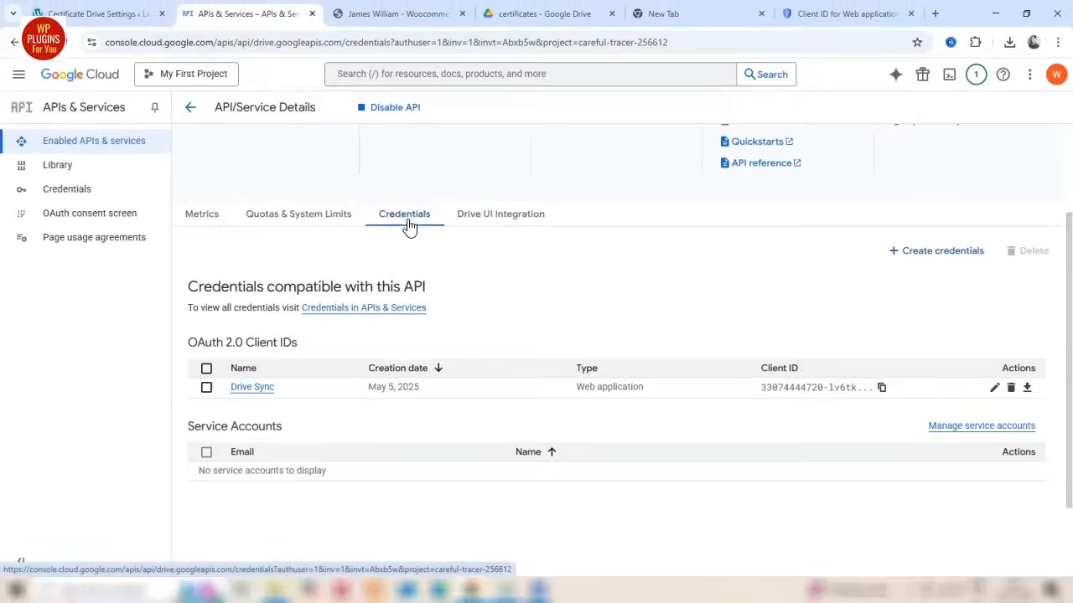
click(266, 389)
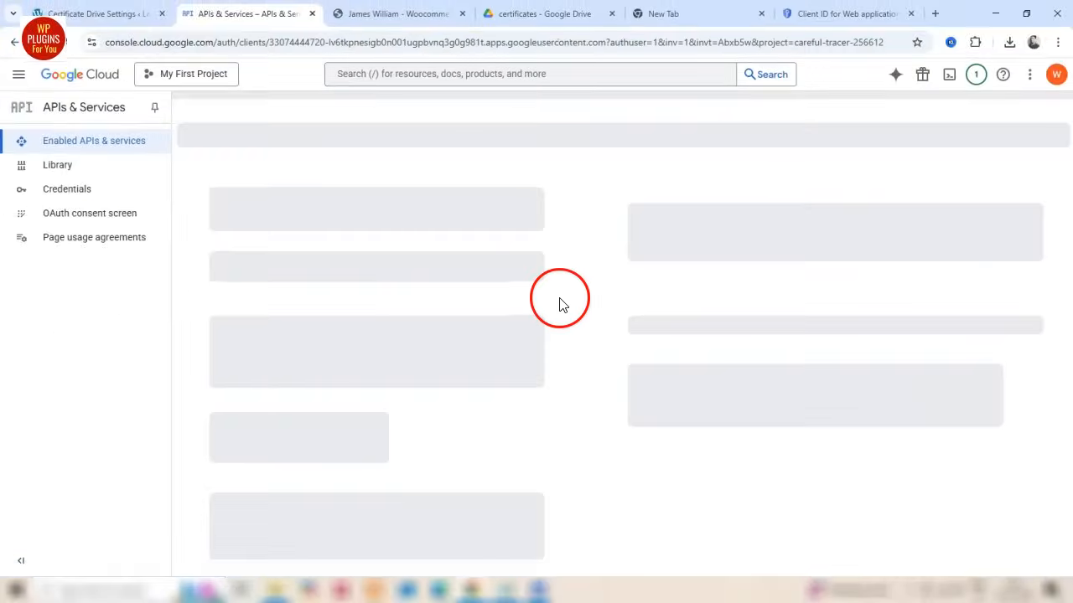
scroll(551, 307, down, 2)
scroll(551, 307, up, 1)
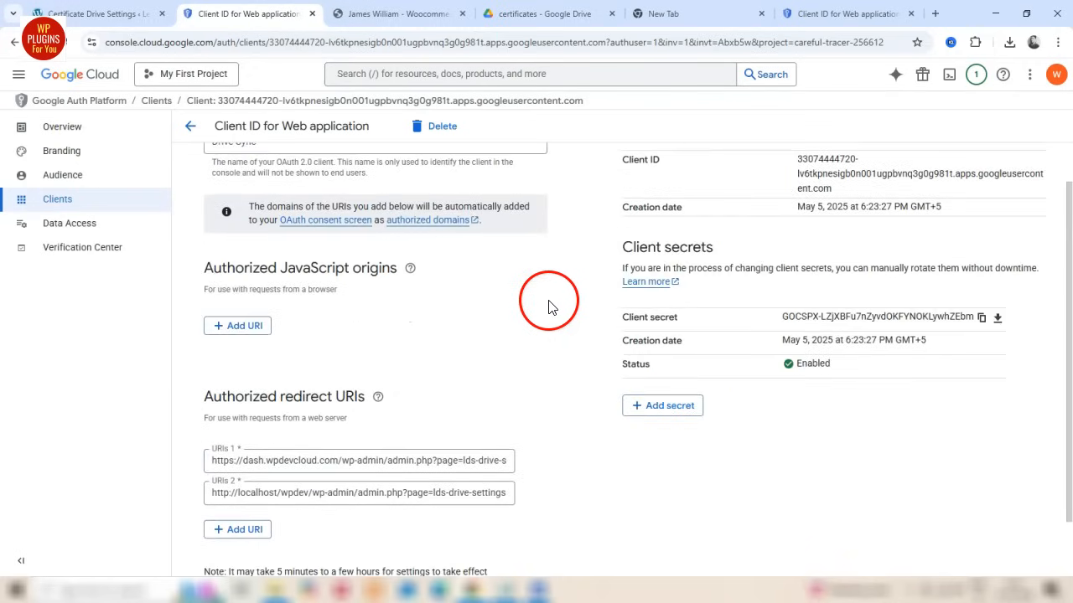
scroll(328, 275, up, 1)
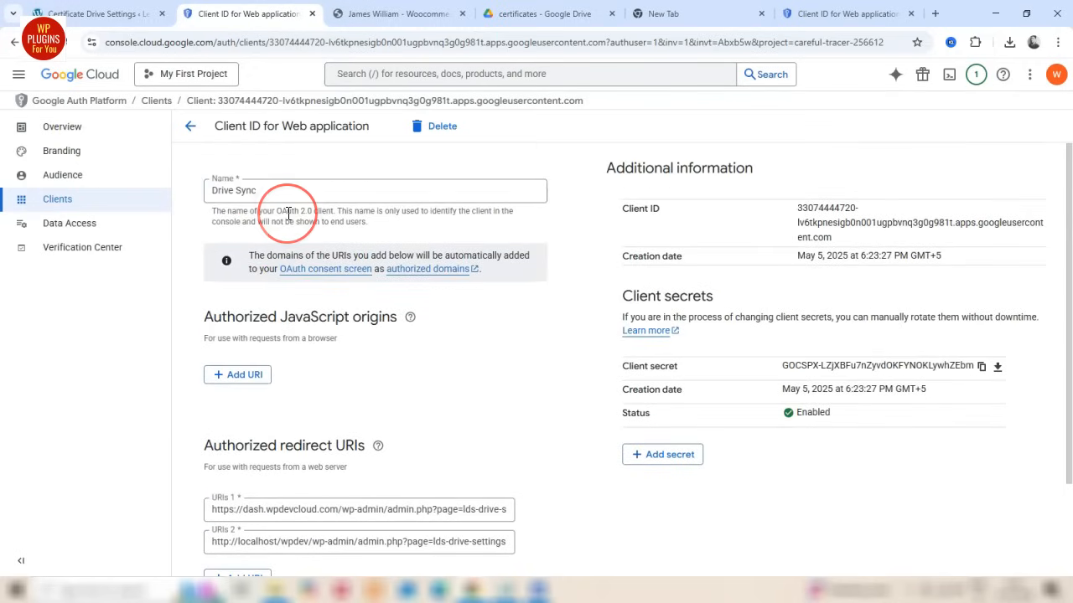
Copy the Redirect URI ending in page=lds-drive-settings from the WordPress Drive settings into the OAuth client's first authorized redirect URI
key(ctrl+shift+Tab)
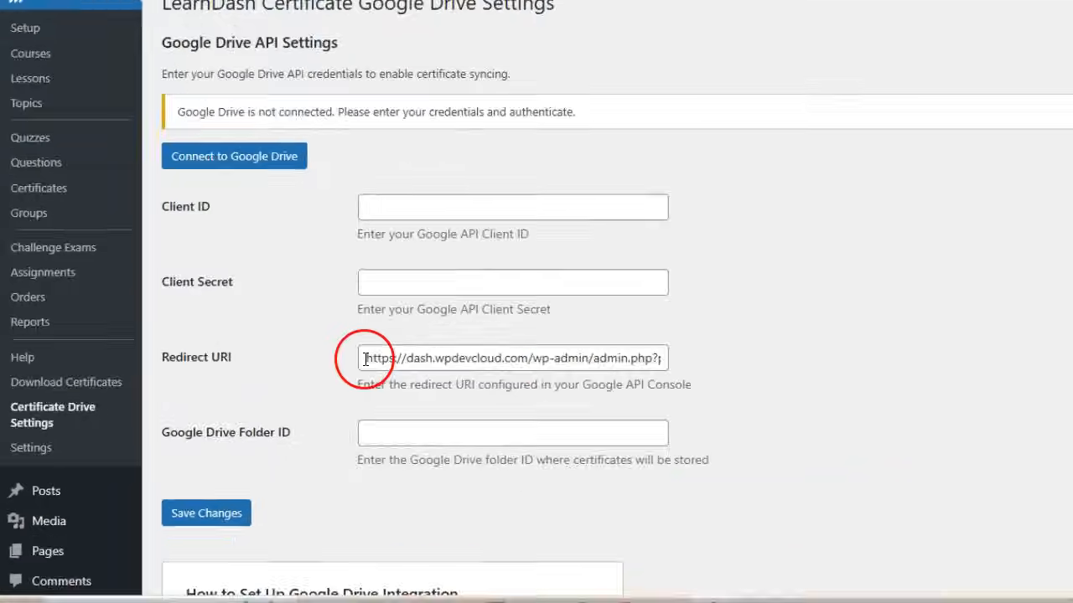
drag(270, 400, 545, 411)
key(ctrl+c)
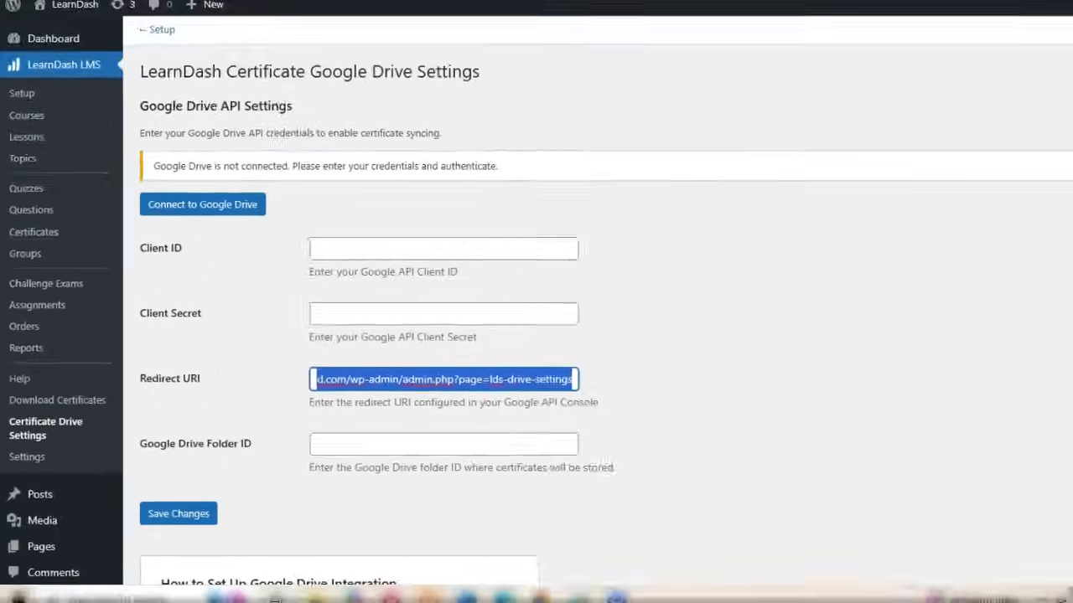
click(246, 15)
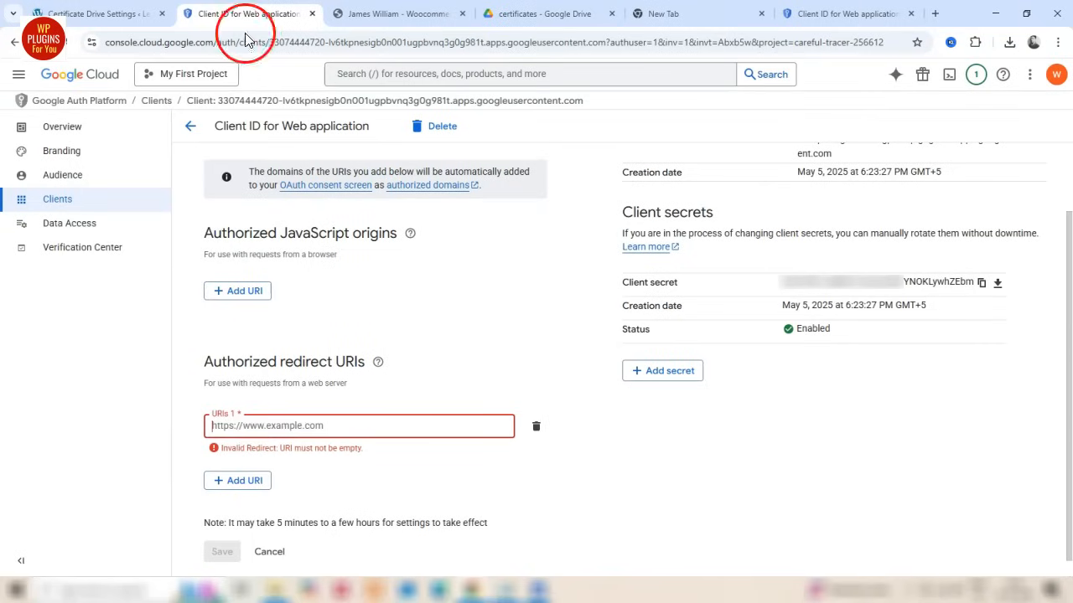
click(281, 427)
key(ctrl+v)
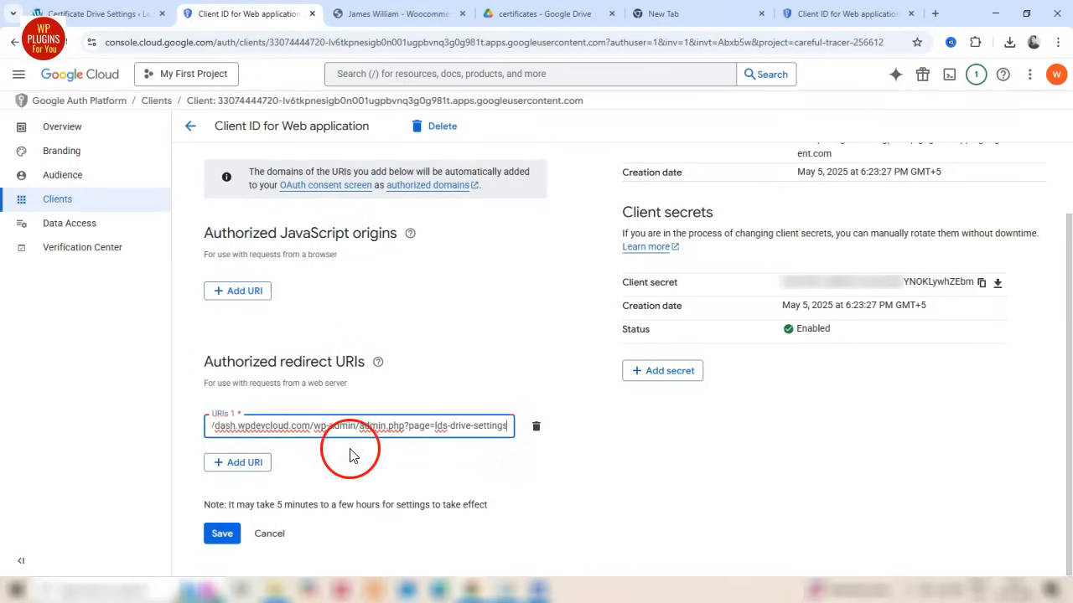
click(399, 445)
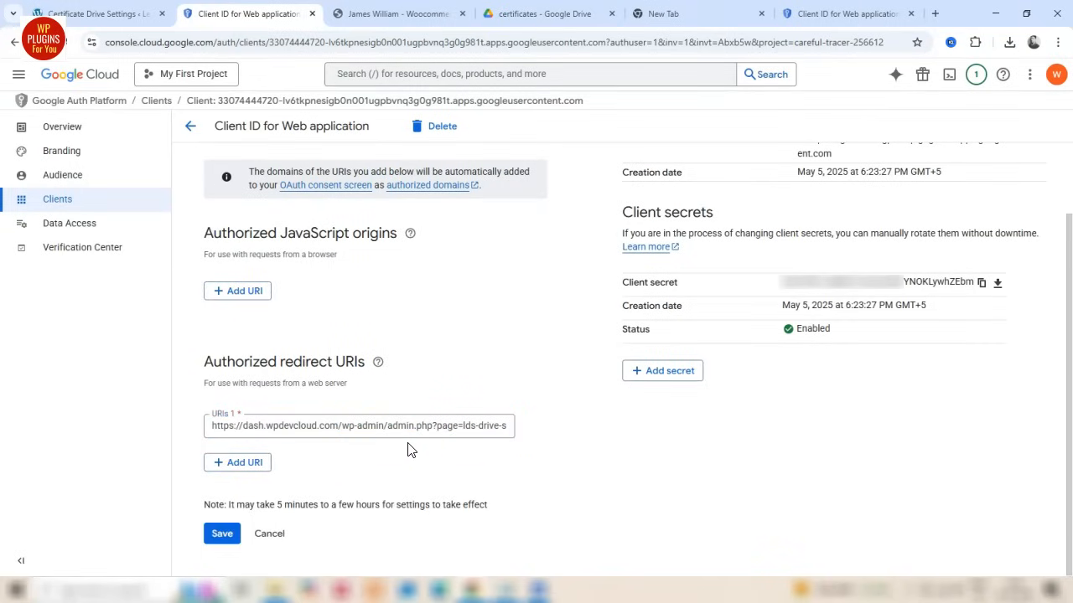
Copy the OAuth client's Client ID from Google Cloud into the Client ID field of the WordPress certificate Drive settings
scroll(659, 419, up, 1)
drag(838, 239, 797, 216)
key(ctrl+c)
click(131, 14)
click(331, 283)
key(ctrl+v)
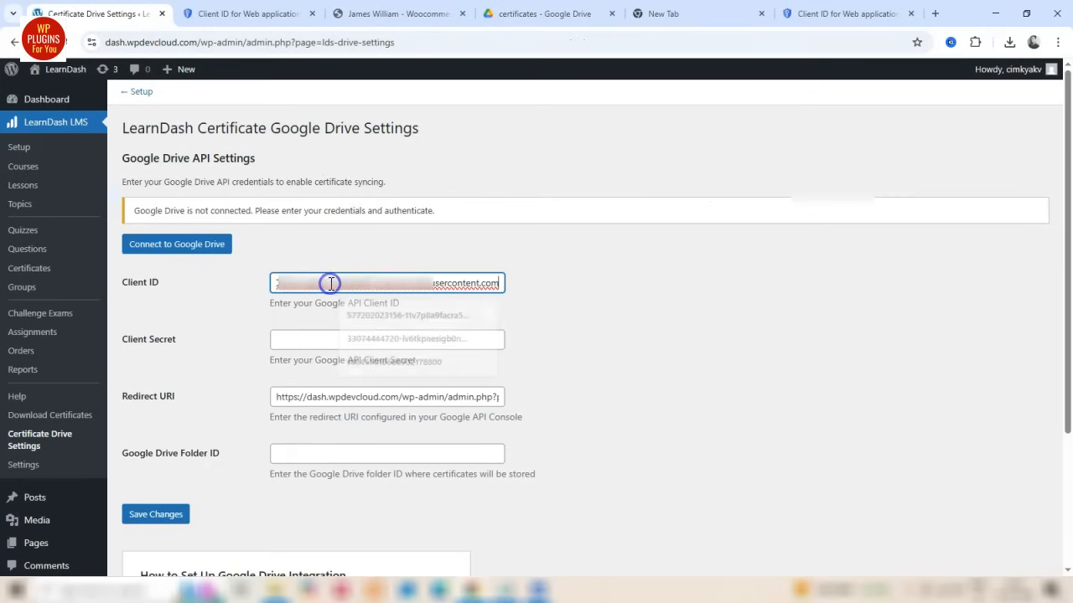
Copy the OAuth client secret from Google Cloud into the Client Secret field of the WordPress certificate Drive settings
click(251, 13)
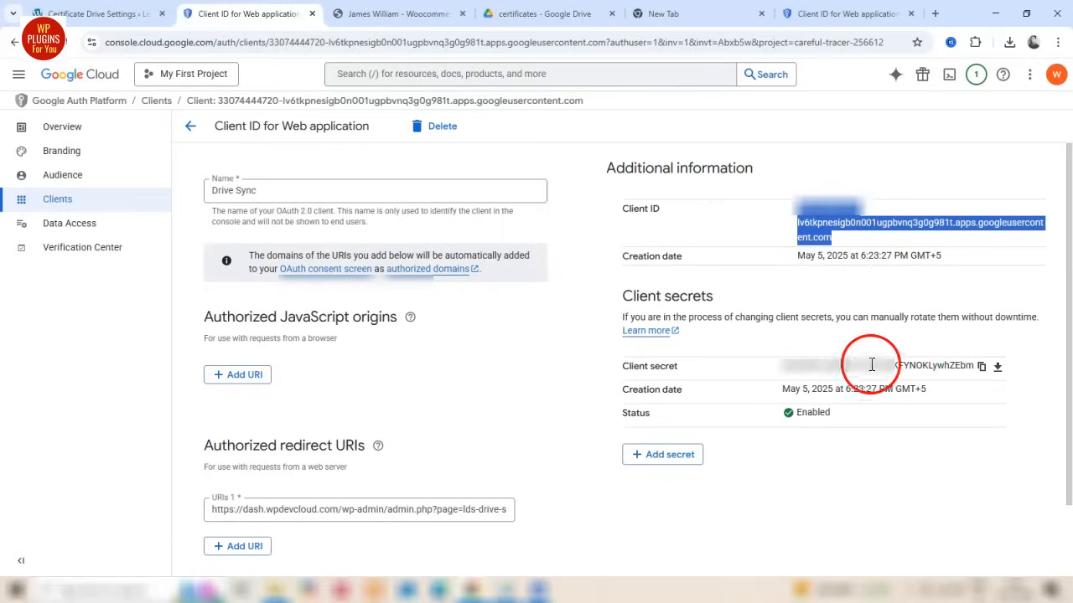
click(982, 366)
click(101, 13)
click(339, 336)
key(ctrl+v)
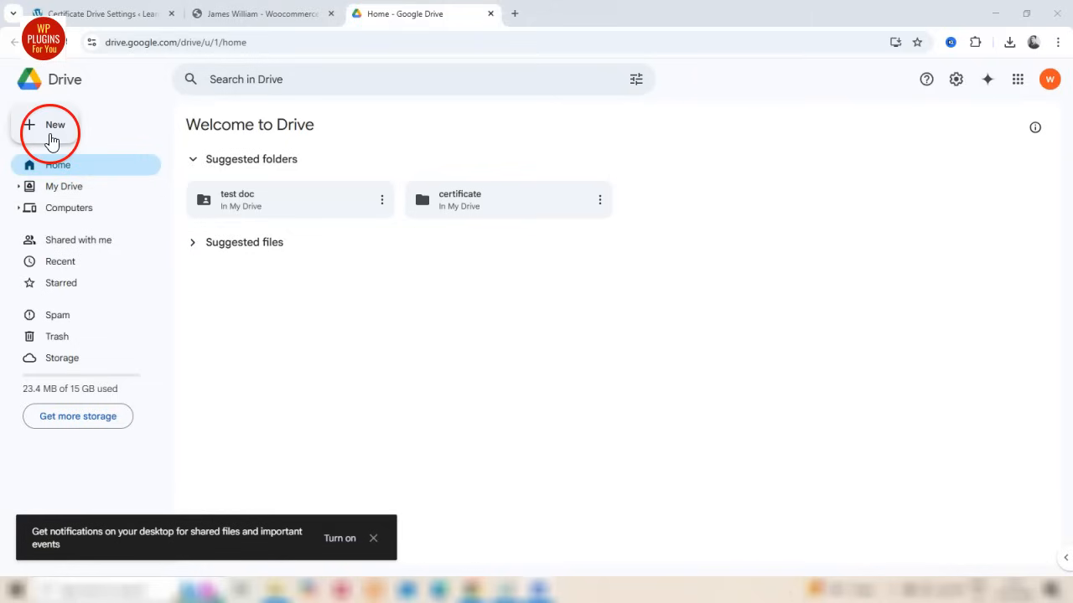
Create a new folder named certificates in Google Drive
click(48, 136)
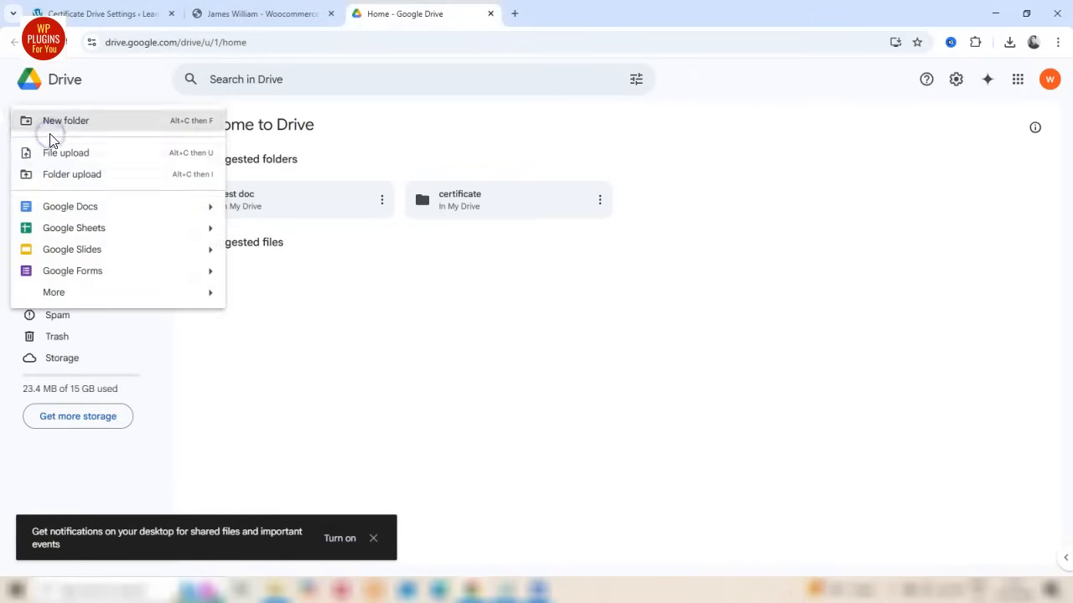
click(79, 122)
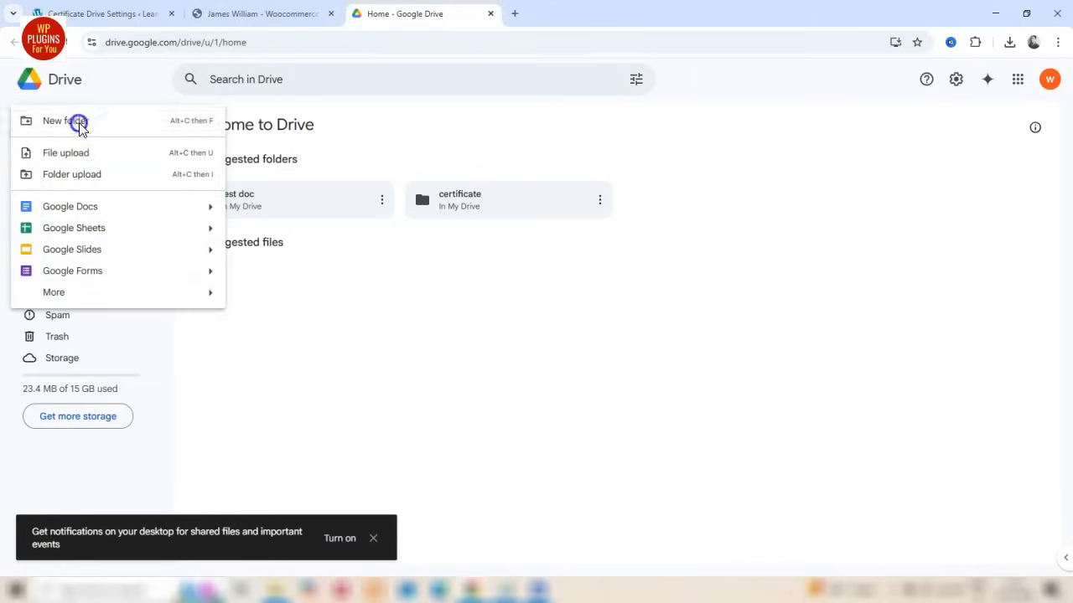
text(certificates)
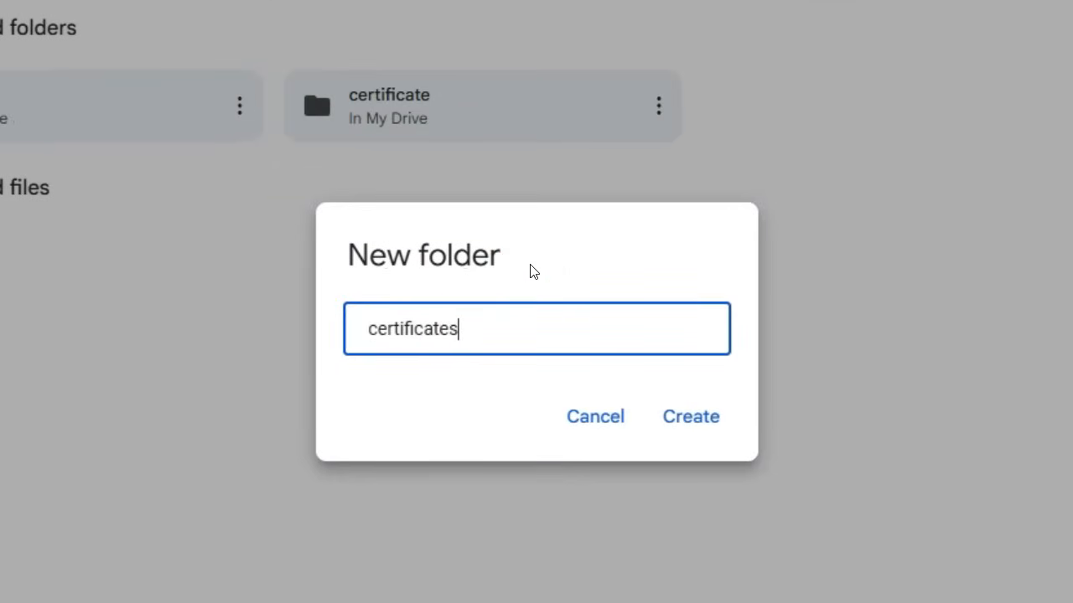
click(690, 417)
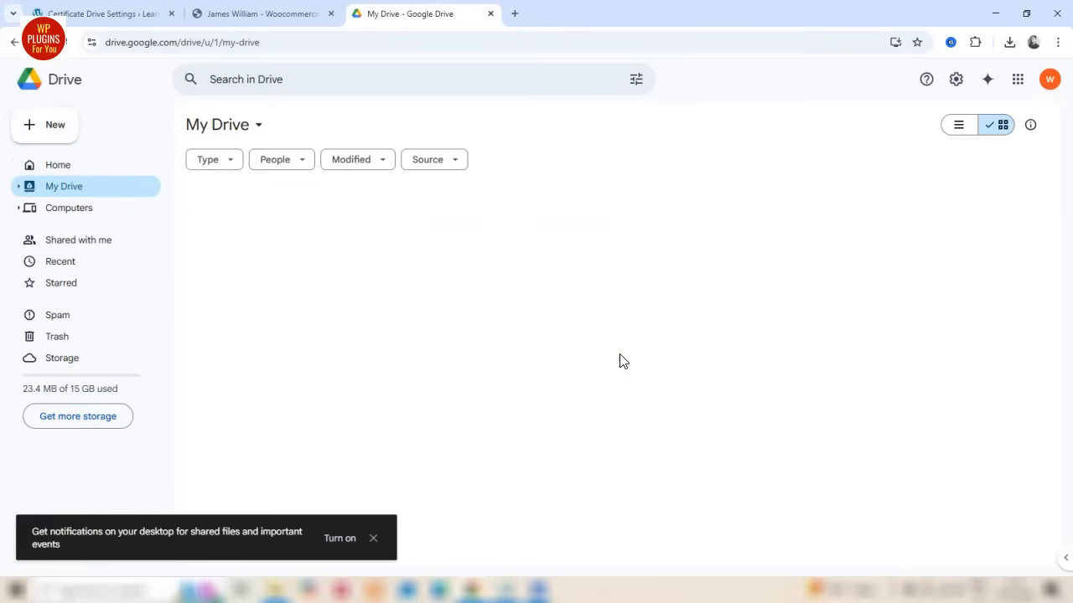
Open the certificates folder in My Drive and select its complete folder ID in the URL for copying
click(54, 132)
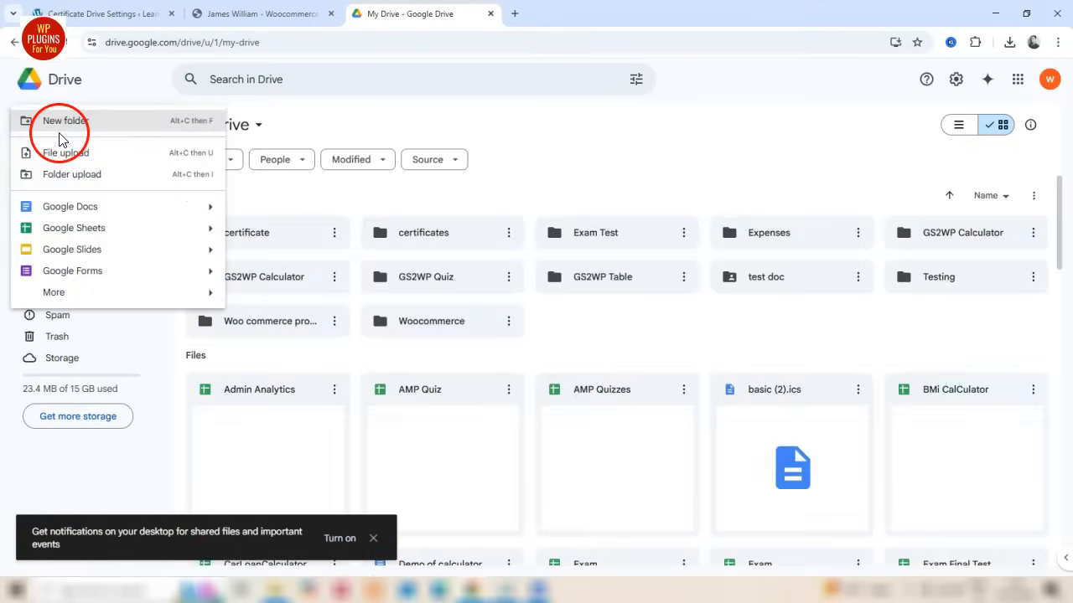
click(437, 237)
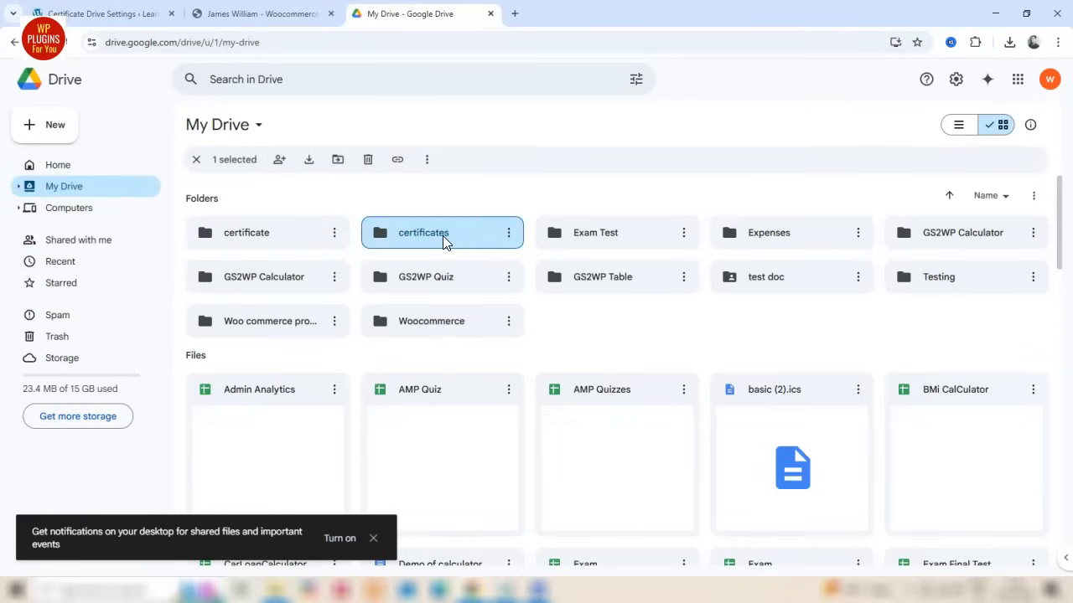
double_click(450, 239)
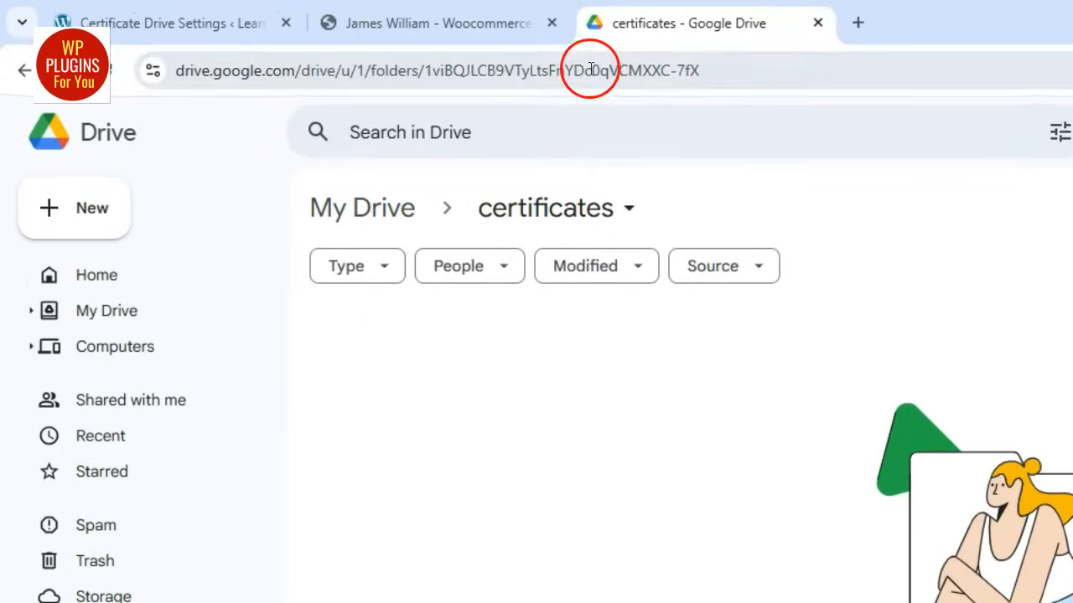
drag(714, 71, 426, 60)
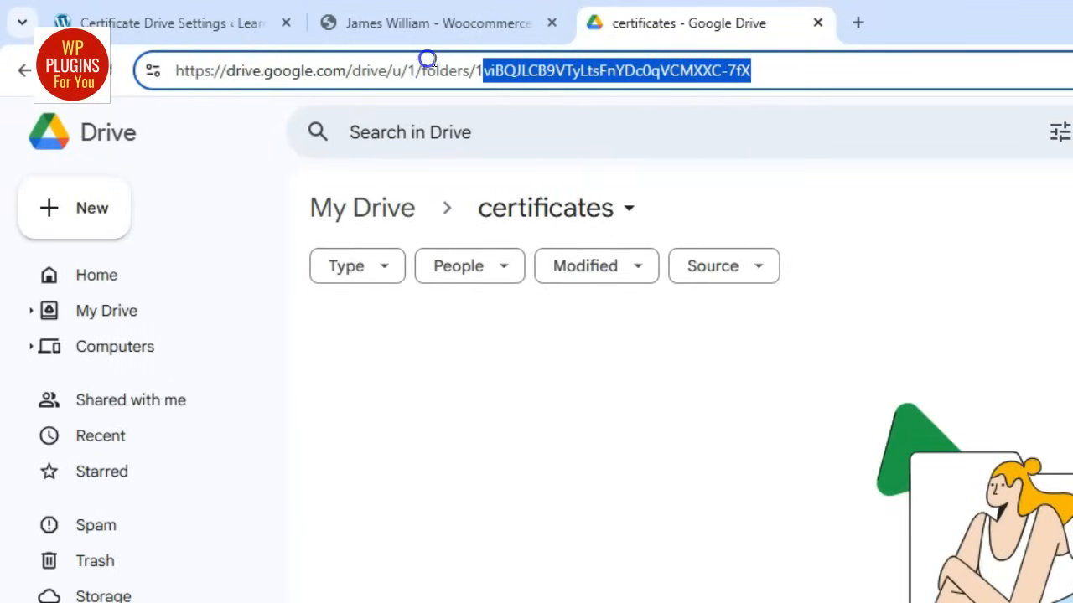
click(473, 68)
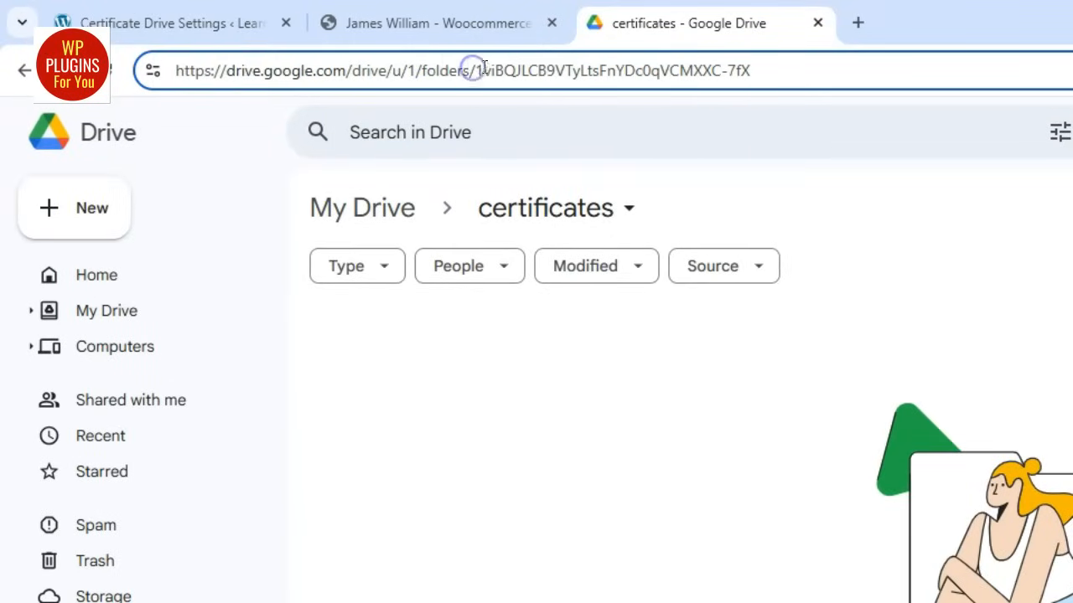
drag(475, 68, 822, 74)
key(ctrl+c)
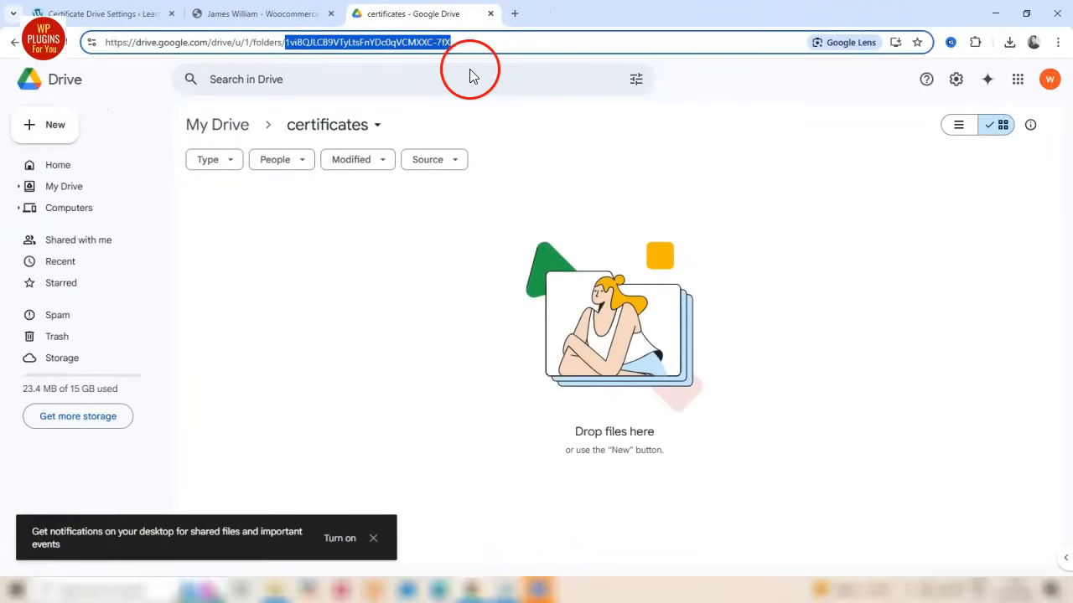
Paste the certificates folder's ID as the Google Drive Folder ID in the WordPress Drive settings and save the changes
key(ctrl+1)
click(338, 455)
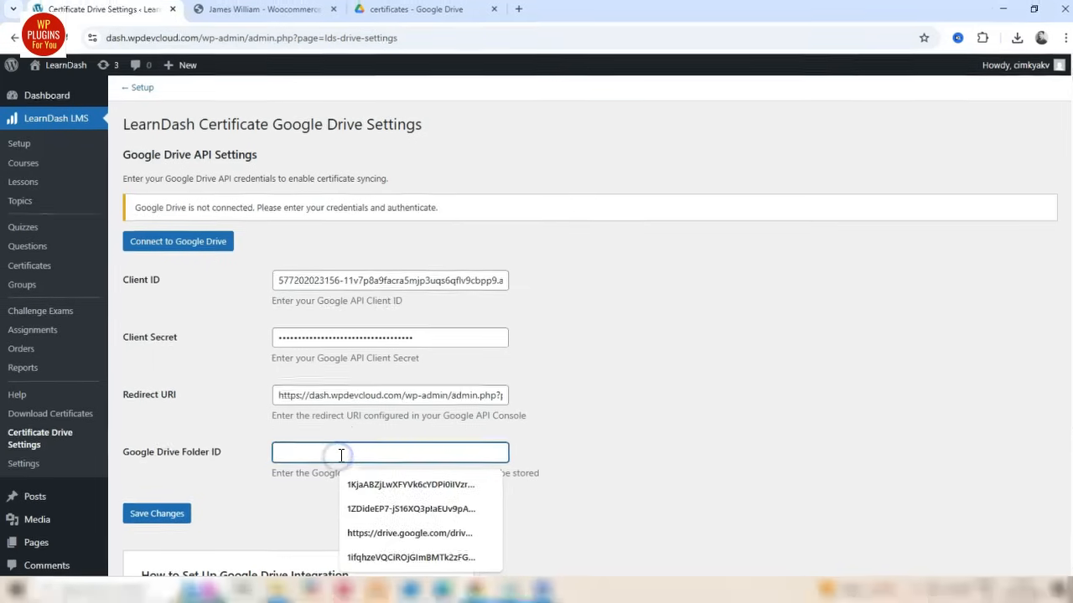
key(ctrl+v)
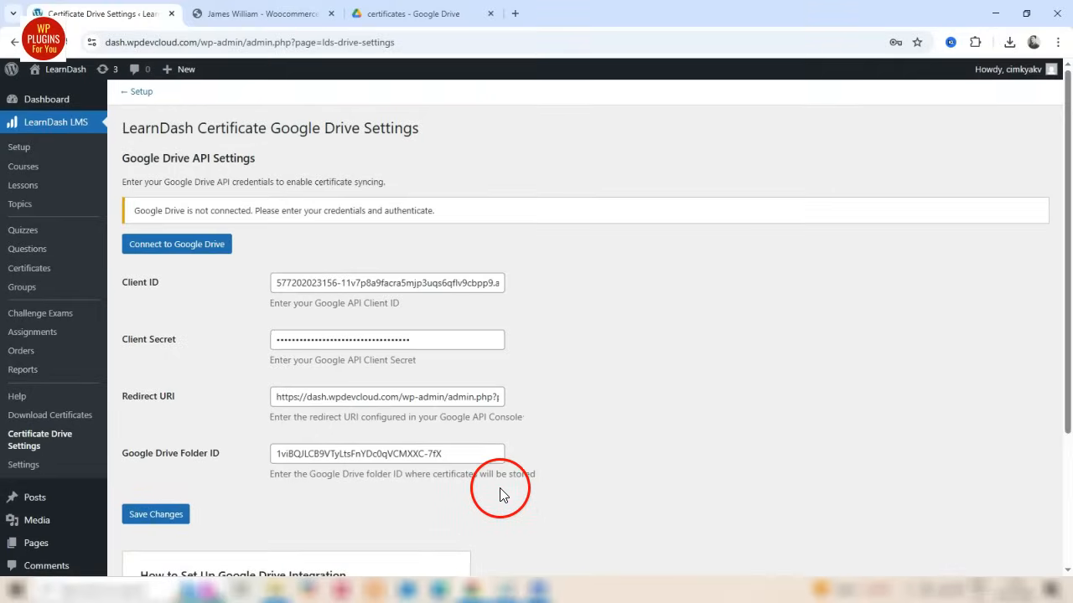
scroll(497, 492, down, 2)
click(150, 387)
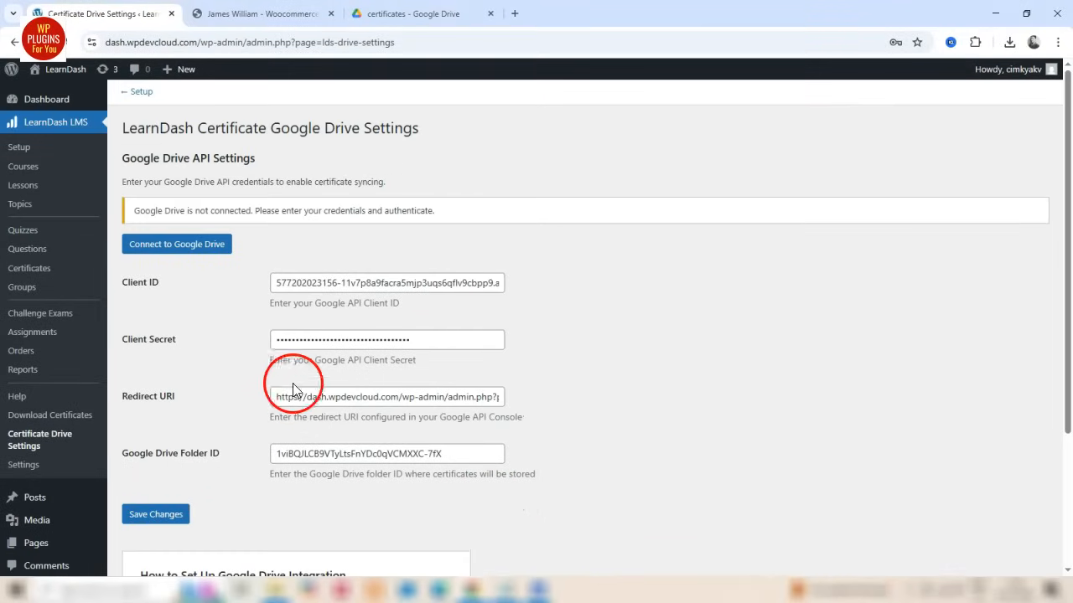
Connect the certificate plugin to Google Drive, complete the Google account authorization, and check the connection status
click(193, 249)
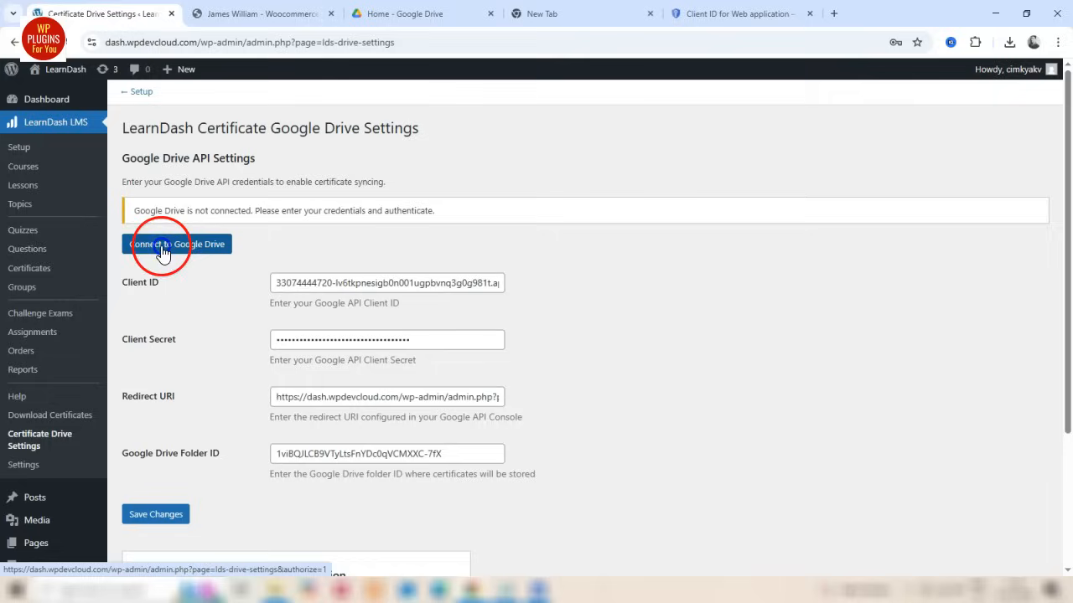
click(188, 257)
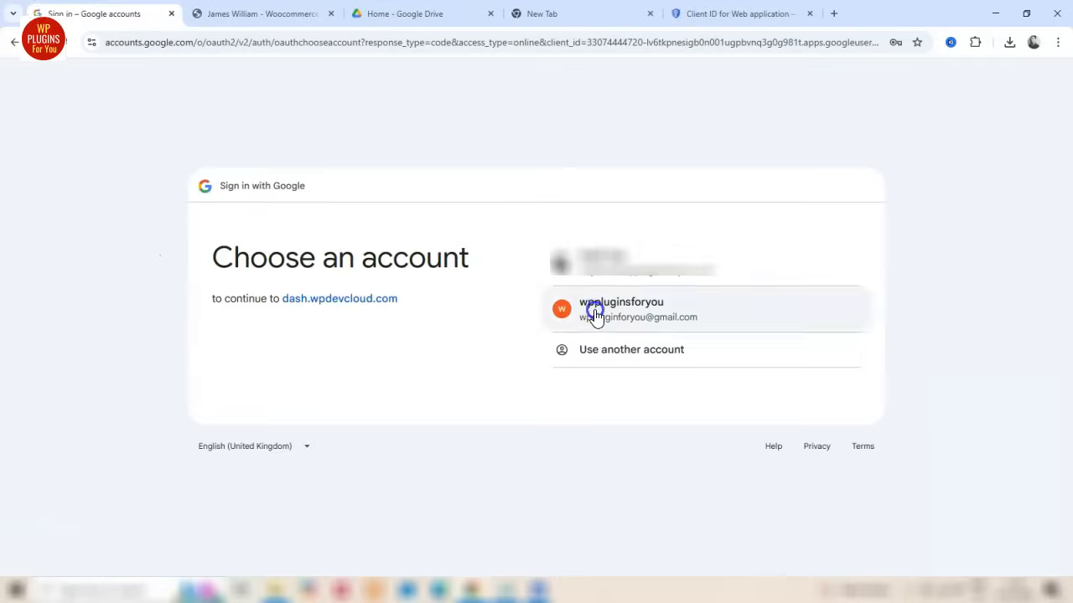
click(594, 312)
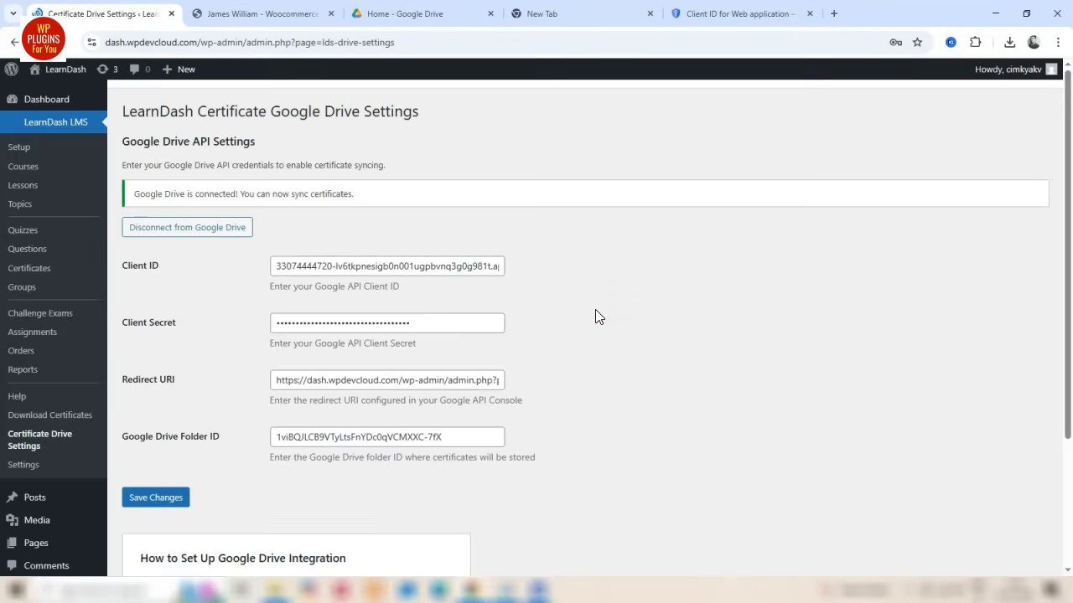
click(568, 300)
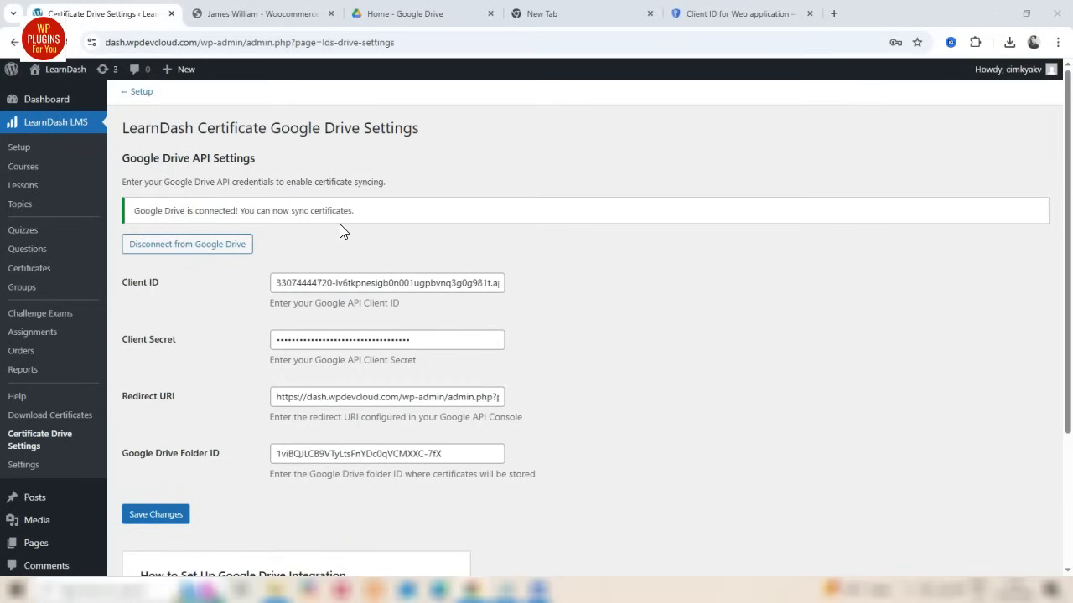
drag(136, 211, 359, 210)
click(391, 233)
Sync the first learner's Woocommerce Course certificate to Drive from the Download Certificates list and check the Drive folder
click(46, 416)
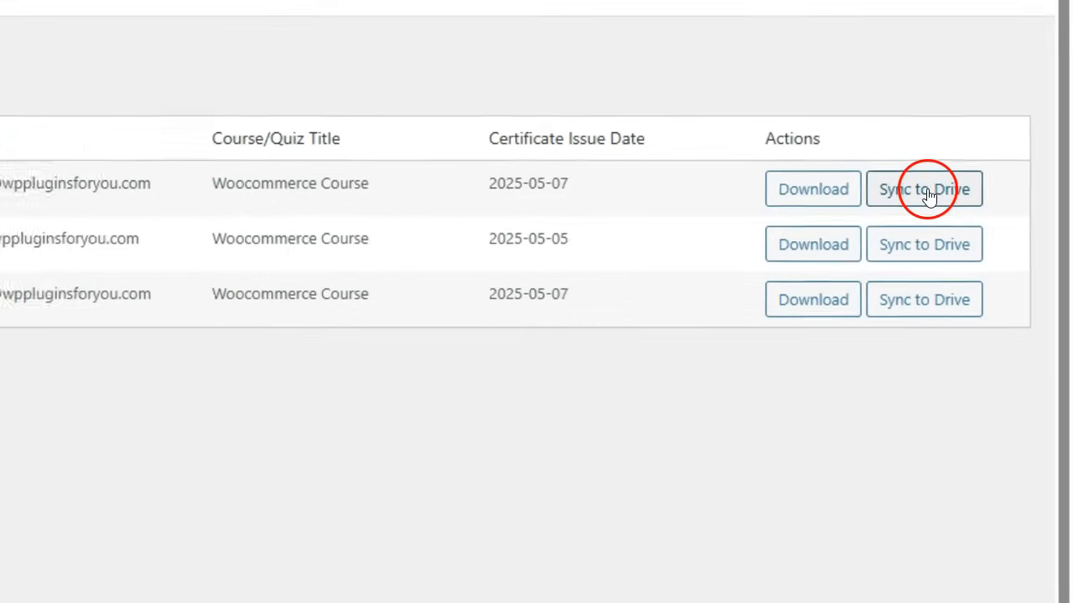
click(925, 195)
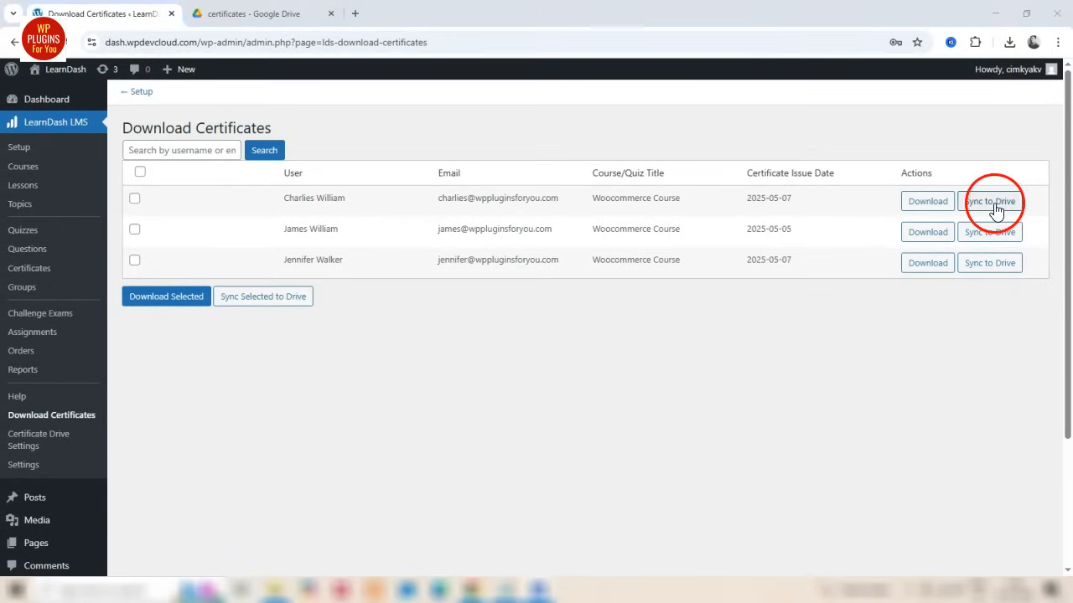
click(992, 203)
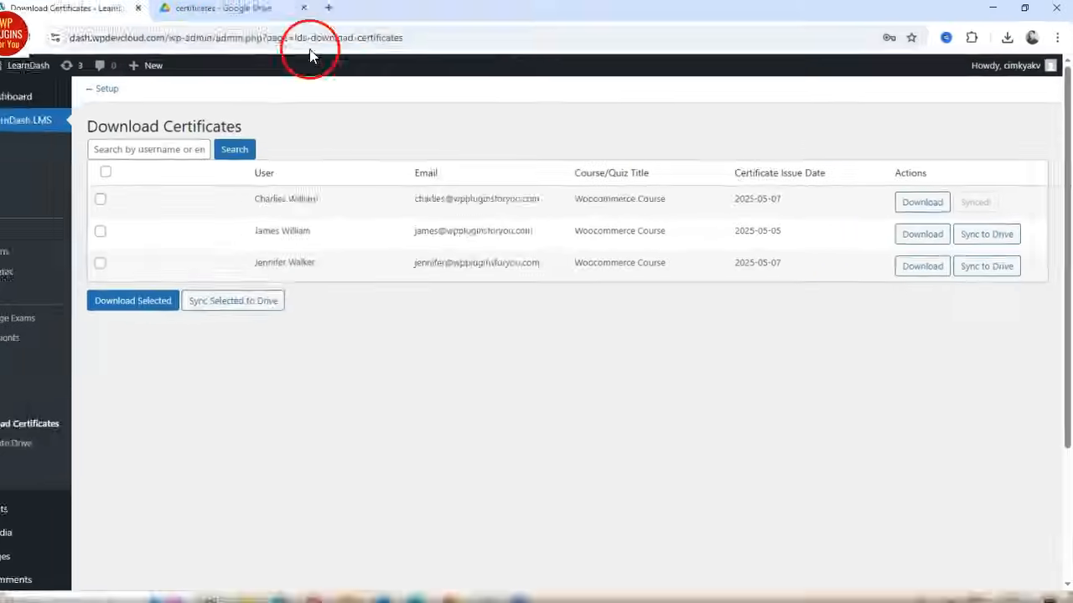
click(260, 14)
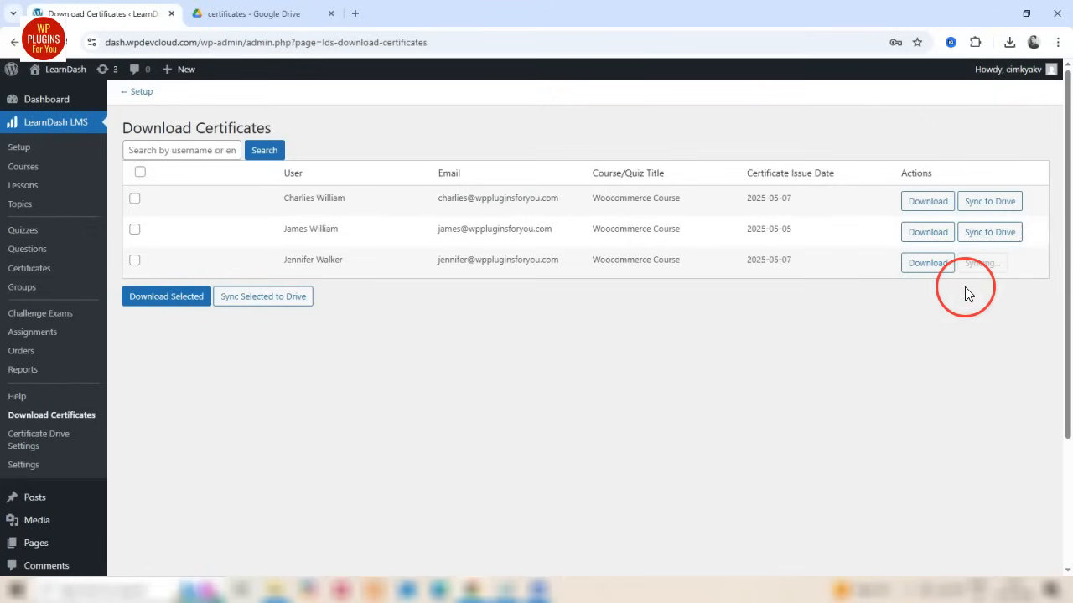
Refresh the certificates folder in Google Drive and open the third learner's synced certificate PDF
click(239, 14)
click(65, 42)
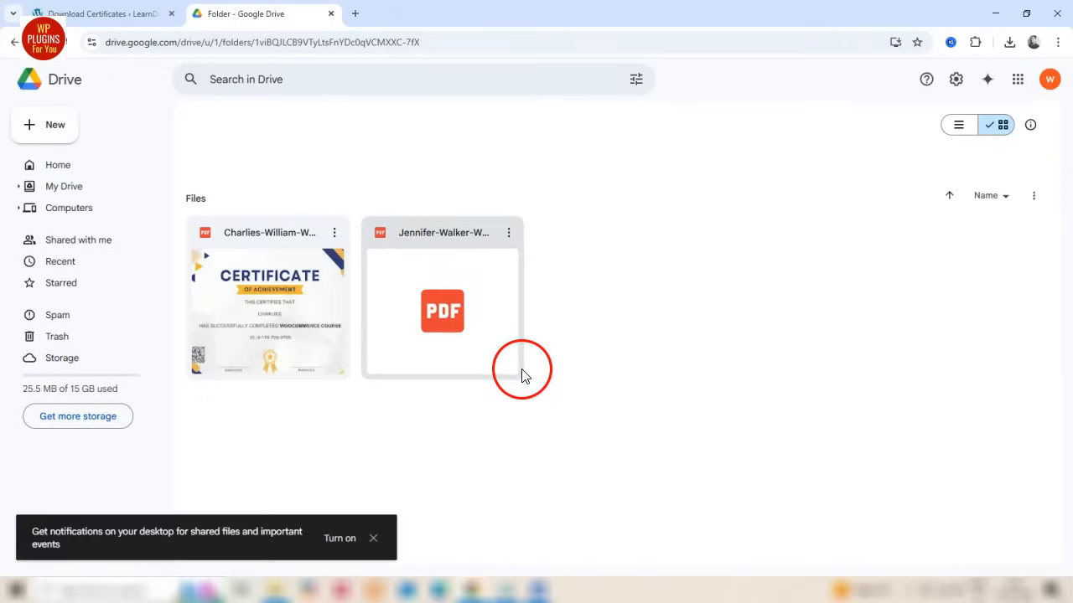
double_click(457, 328)
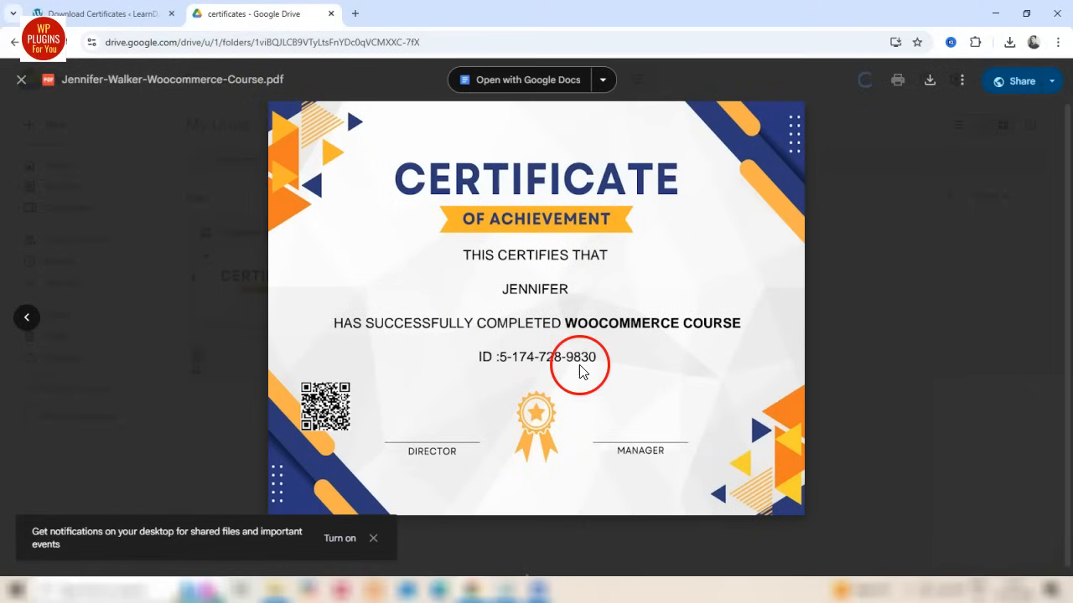
Select all three learners in the WordPress Download Certificates list and sync their certificates to Drive together
click(134, 202)
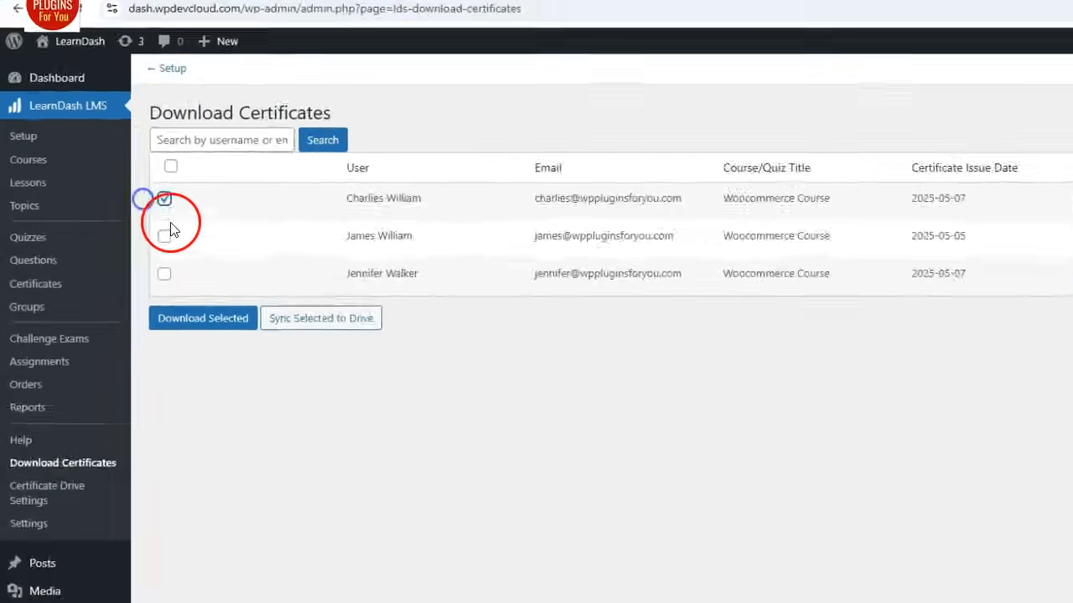
click(134, 228)
click(221, 300)
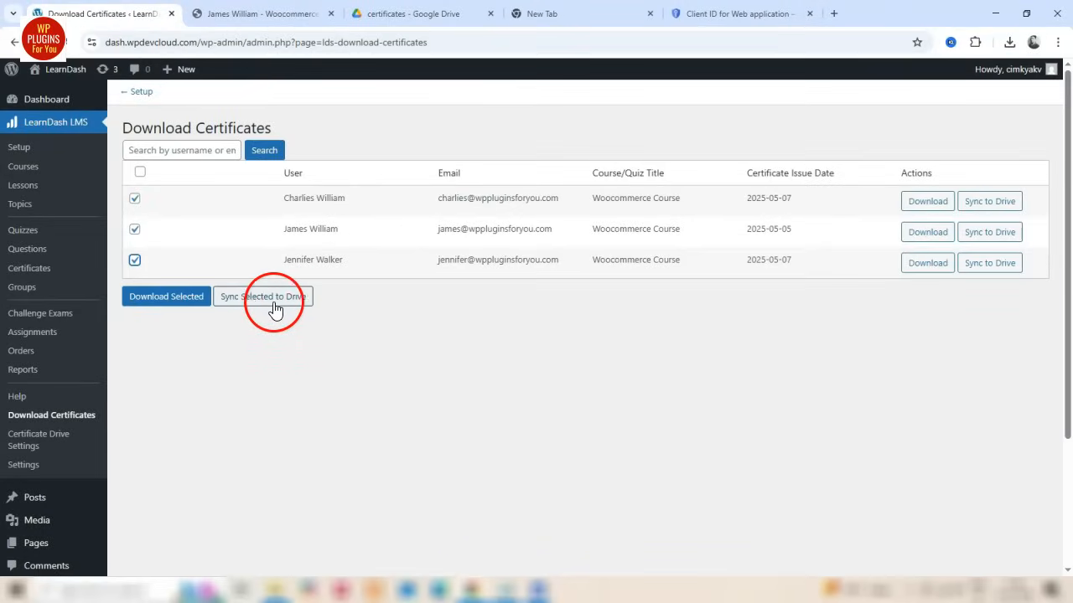
click(280, 306)
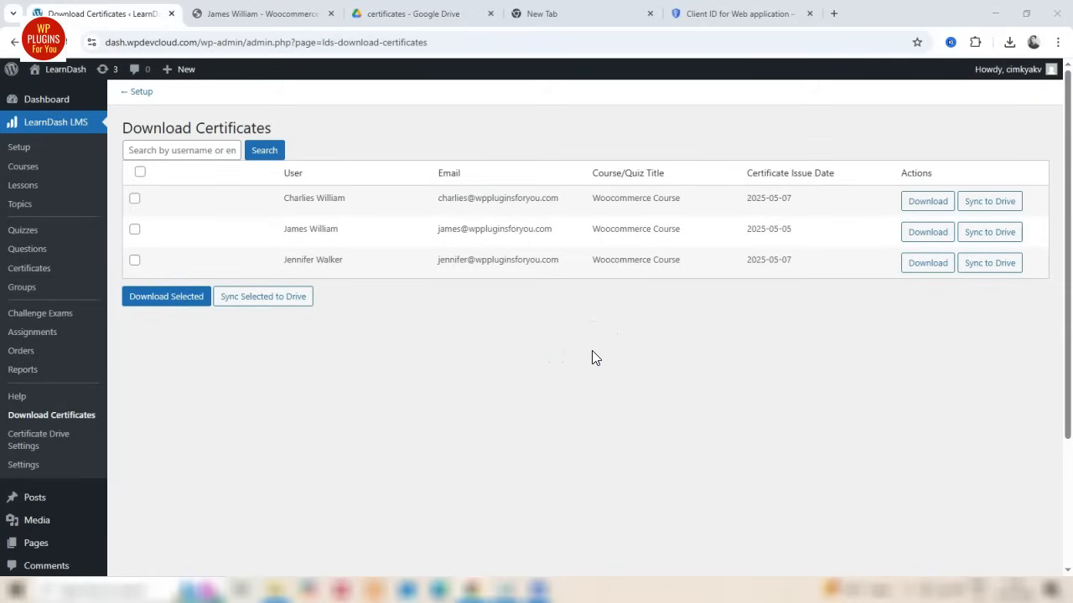
click(590, 357)
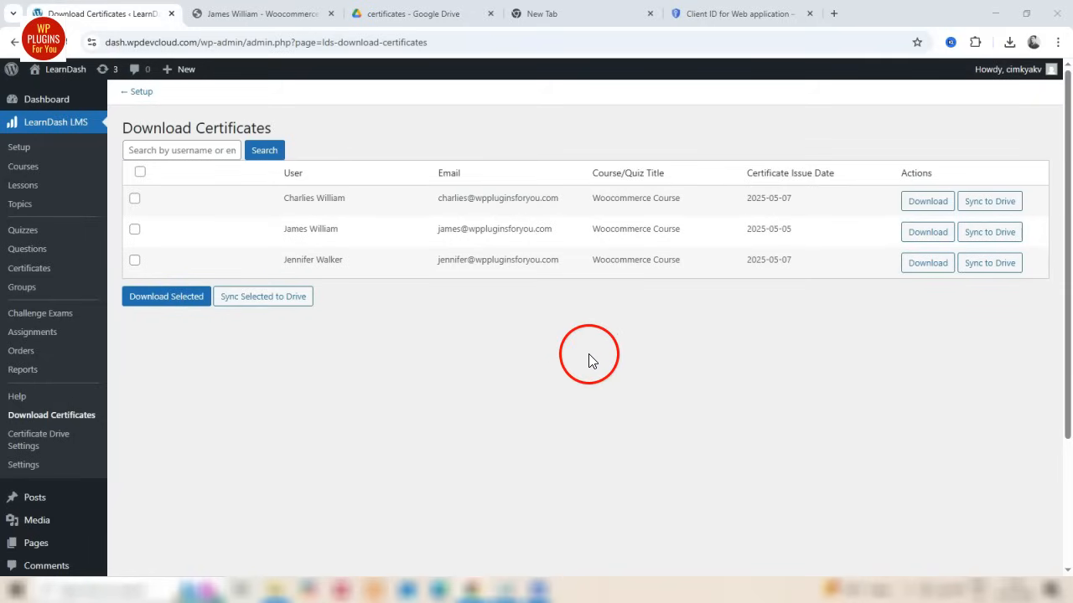